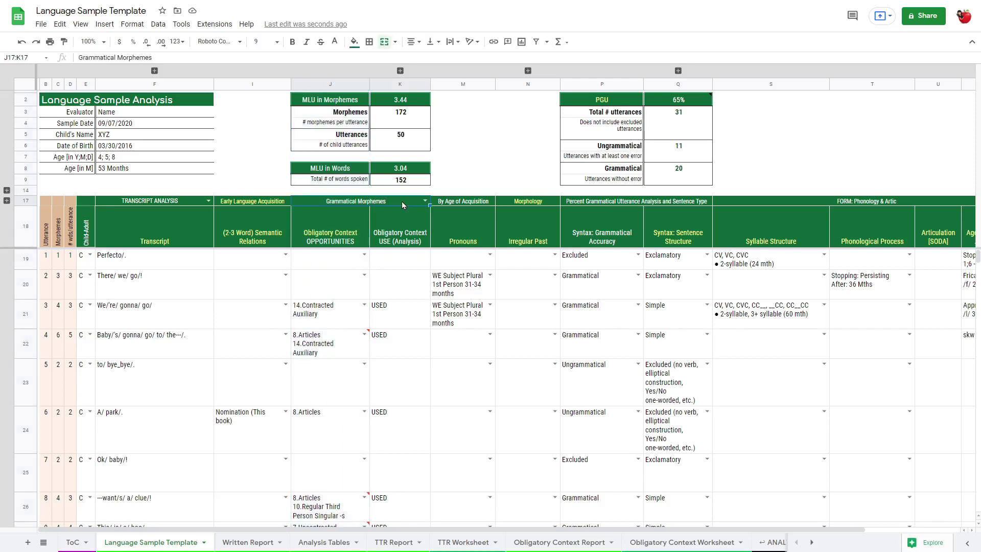
Review the first utterances' opportunity and use entries and utterance 1's transcript Perfecto/
mouse_move(350, 245)
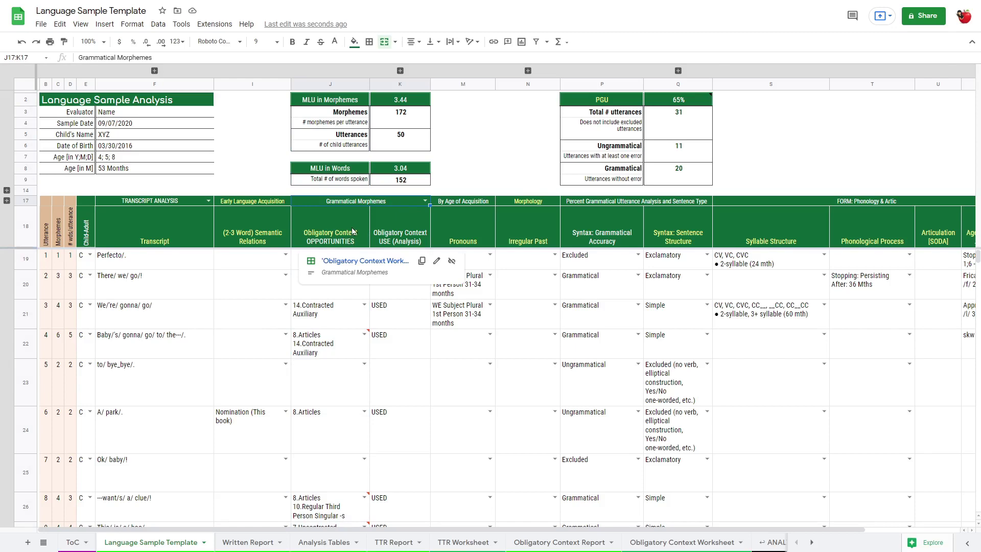
drag(332, 263, 378, 353)
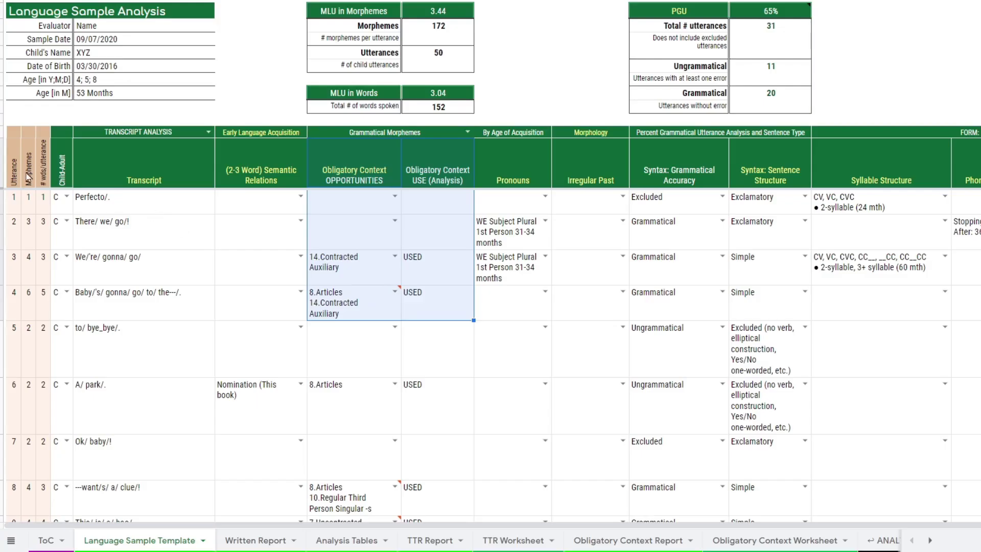
click(127, 198)
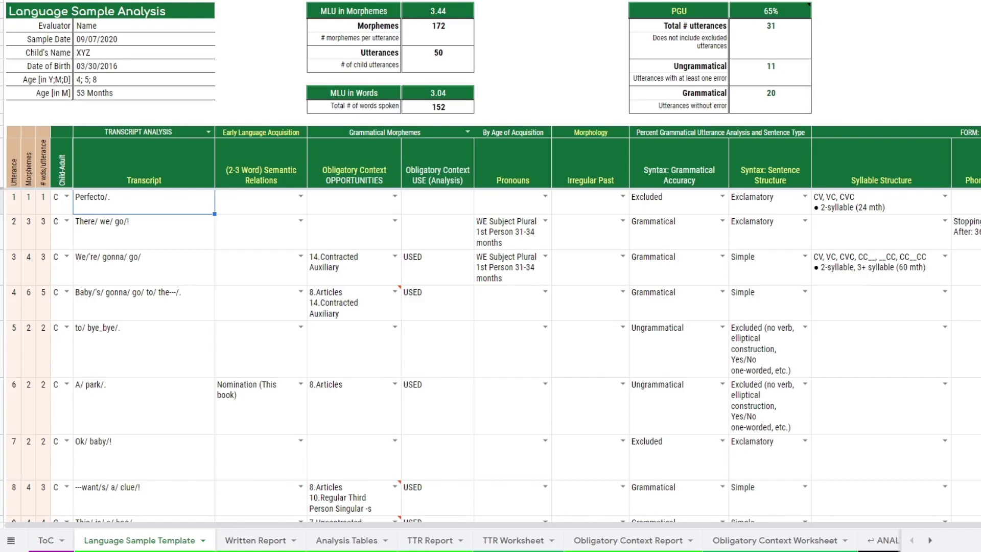
scroll(491, 358, down, 15)
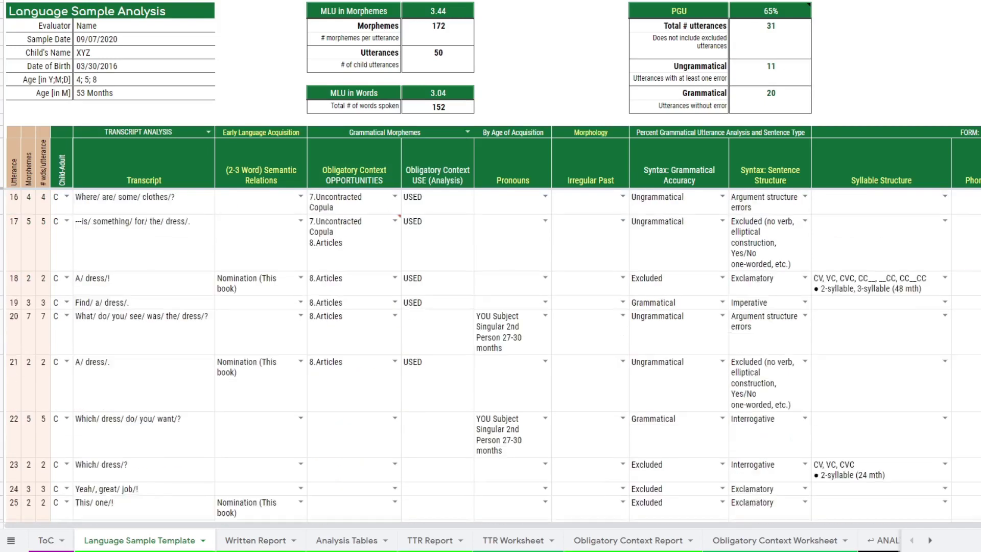
scroll(491, 358, down, 10)
scroll(491, 358, up, 5)
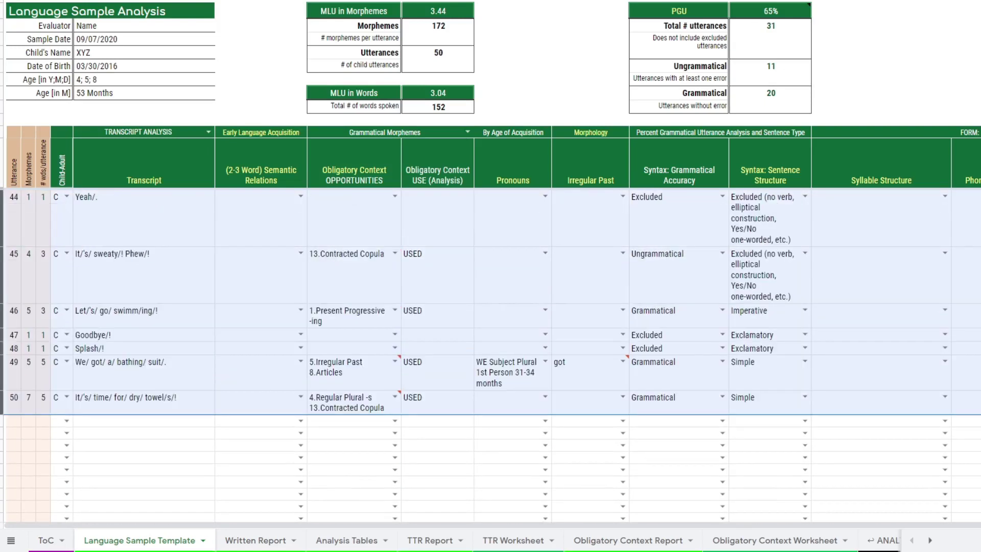
scroll(491, 357, down, 5)
scroll(15, 257, up, 1)
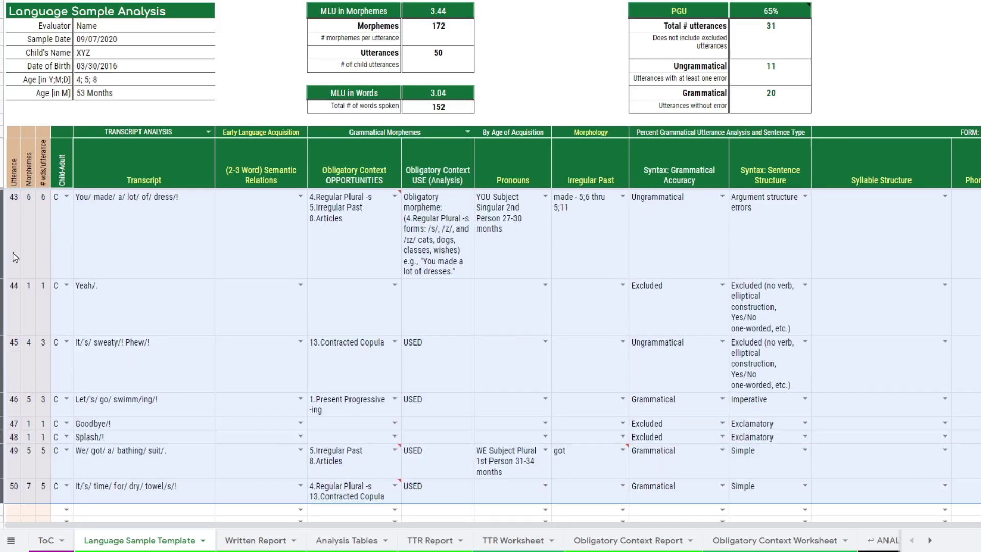
click(193, 173)
key(Down)
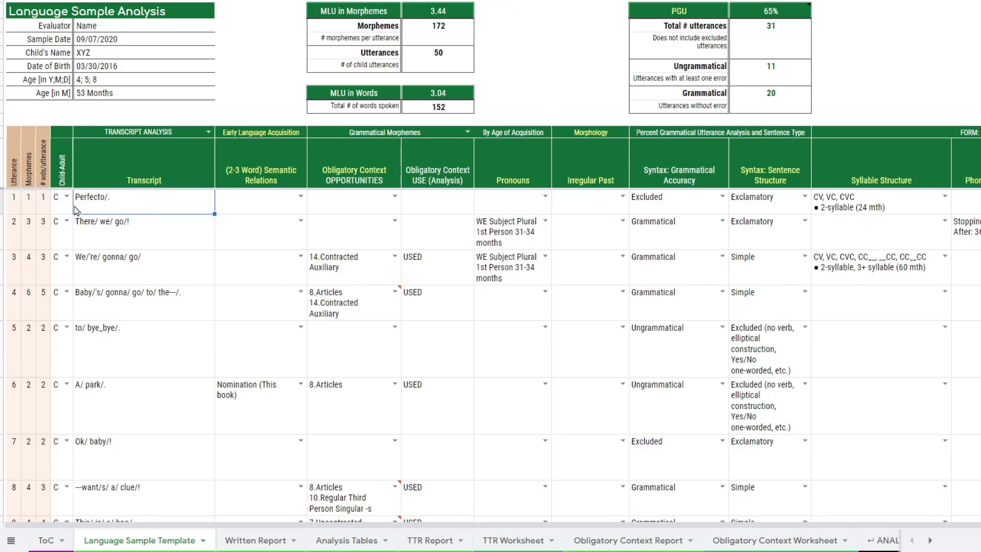
key(Left)
click(128, 212)
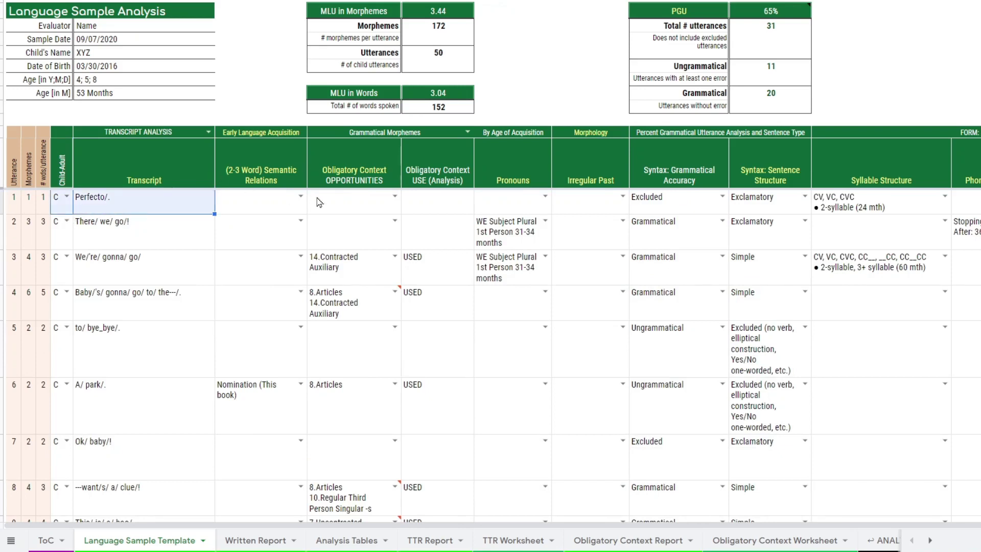
View the grammatical morpheme list, then inspect the Transcript column below Perfecto/
click(400, 141)
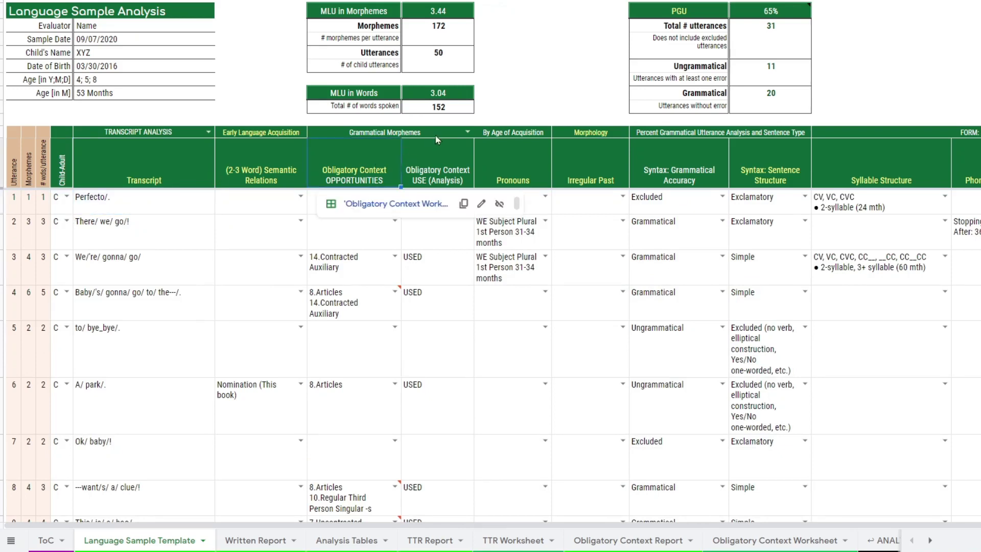
click(467, 132)
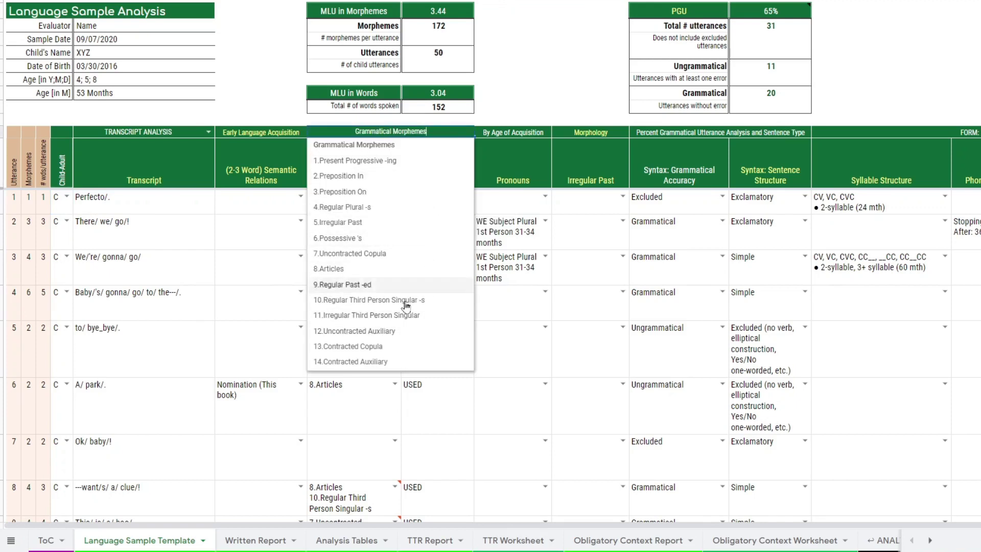
click(168, 210)
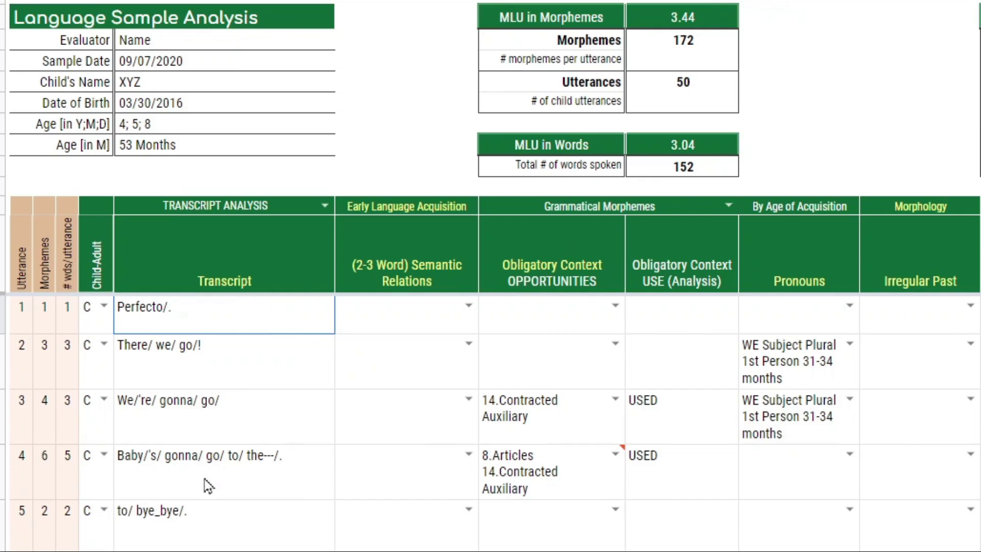
key(ctrl+shift+Down)
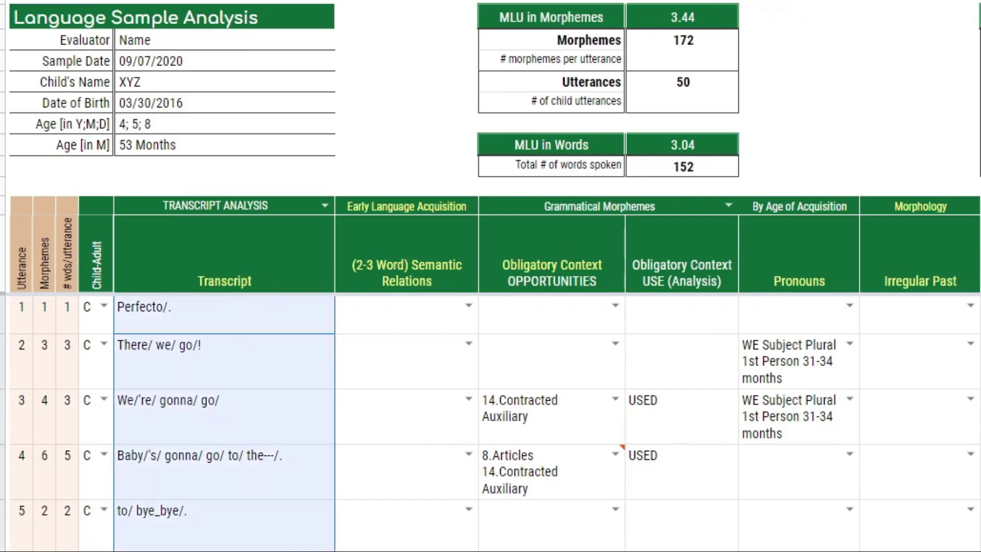
click(207, 499)
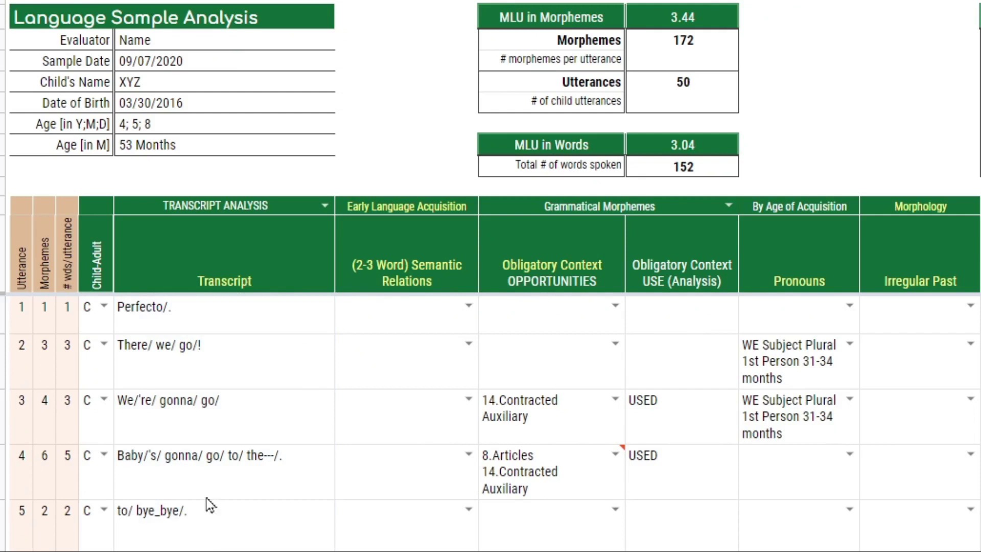
Check utterances 3 and 10, then expand the hidden #Opp column beside USE
click(222, 426)
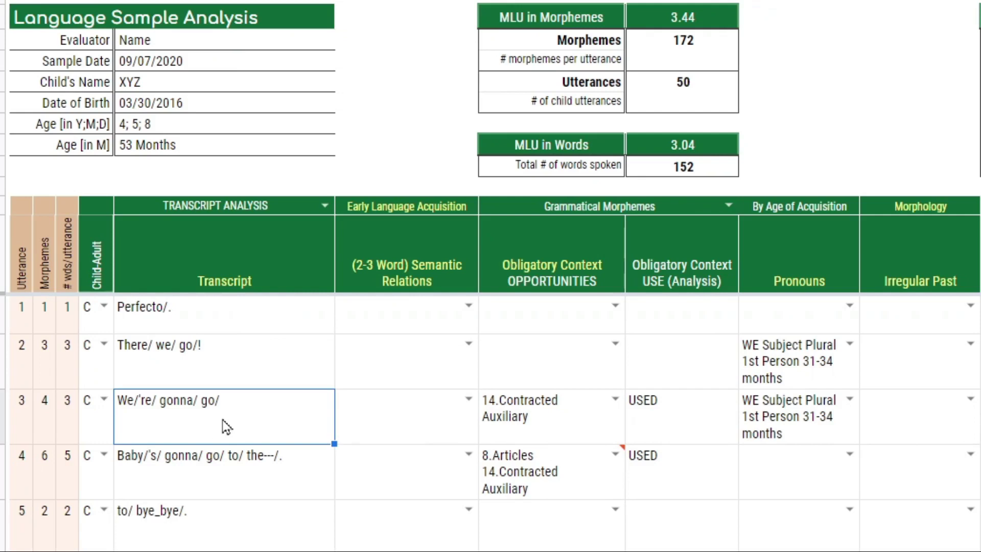
scroll(222, 419, down, 5)
click(182, 399)
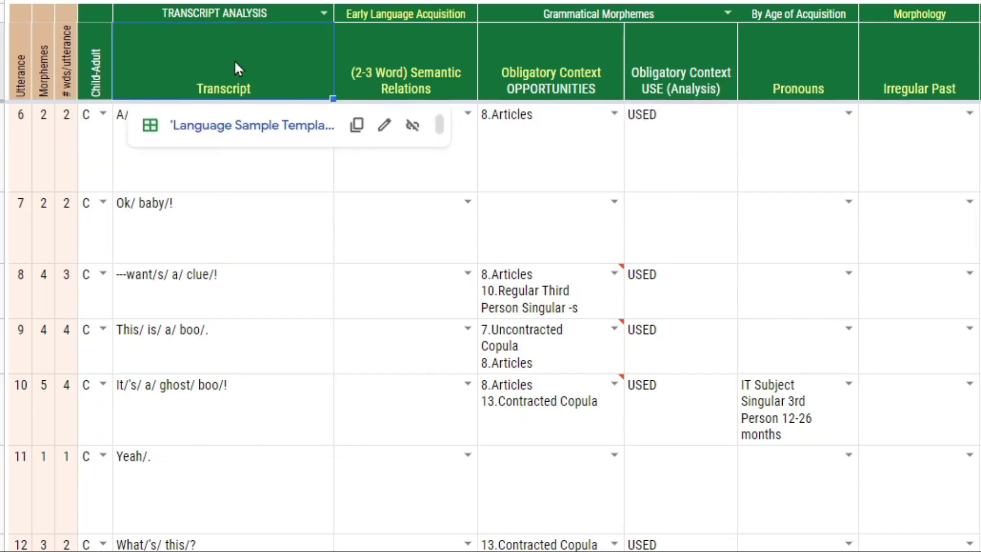
key(ctrl+Up)
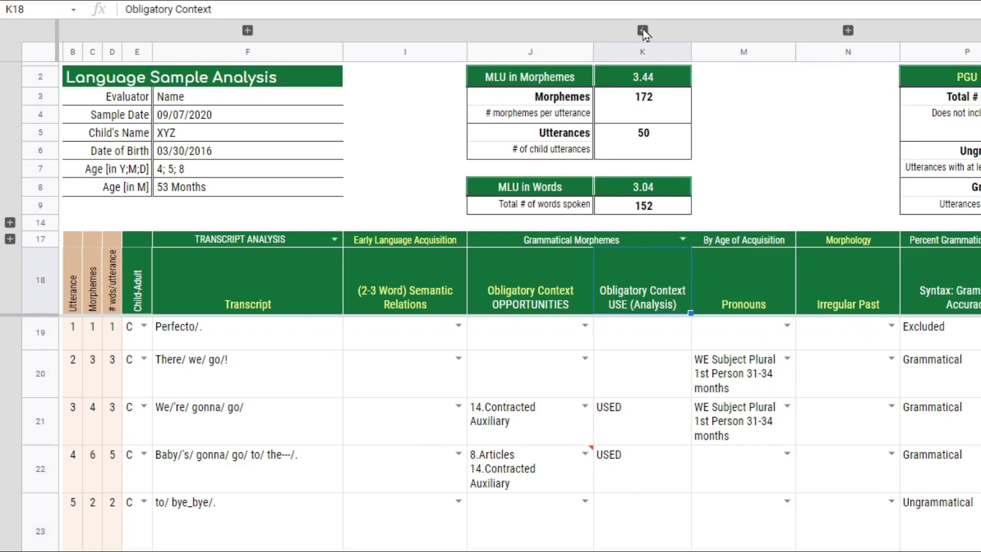
click(642, 29)
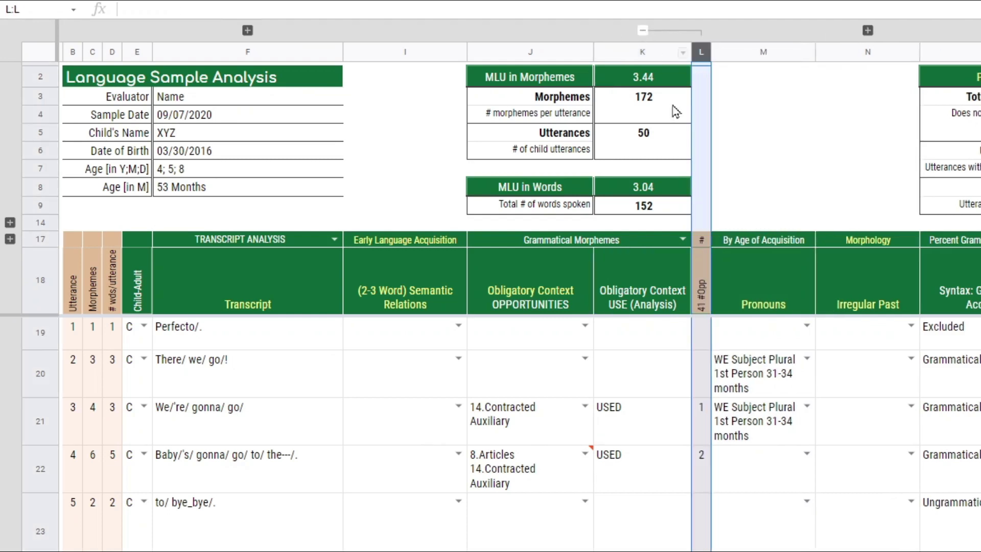
click(704, 417)
click(542, 435)
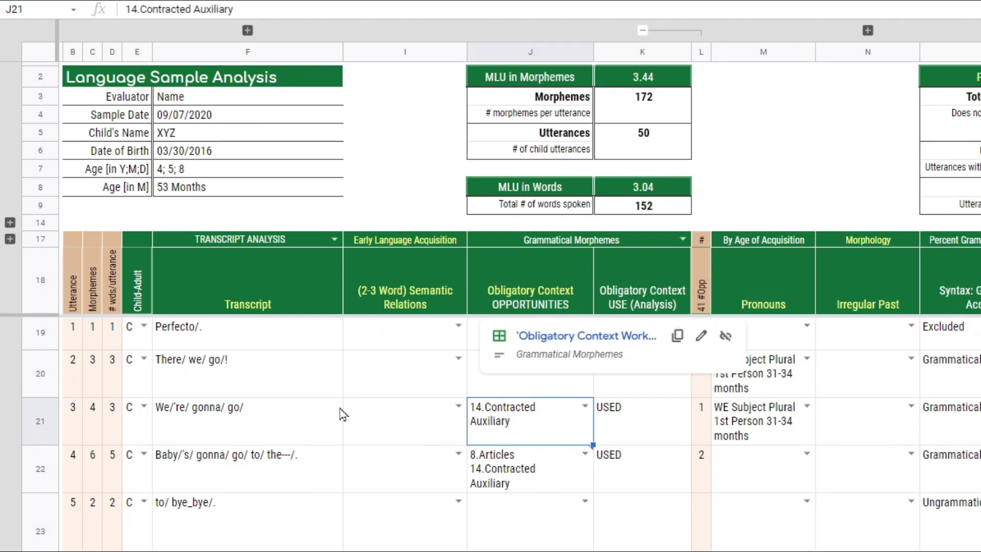
key(Down)
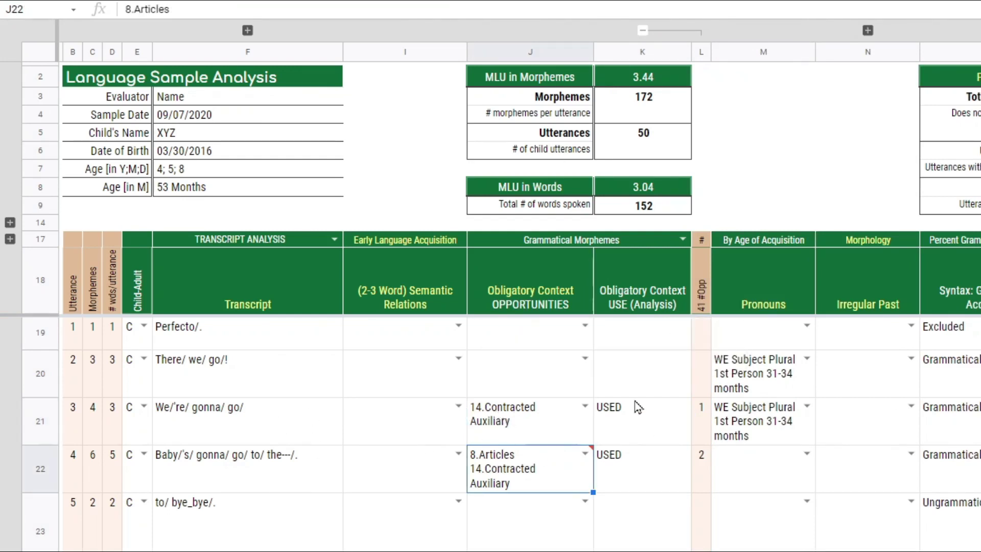
drag(643, 304, 637, 547)
click(572, 477)
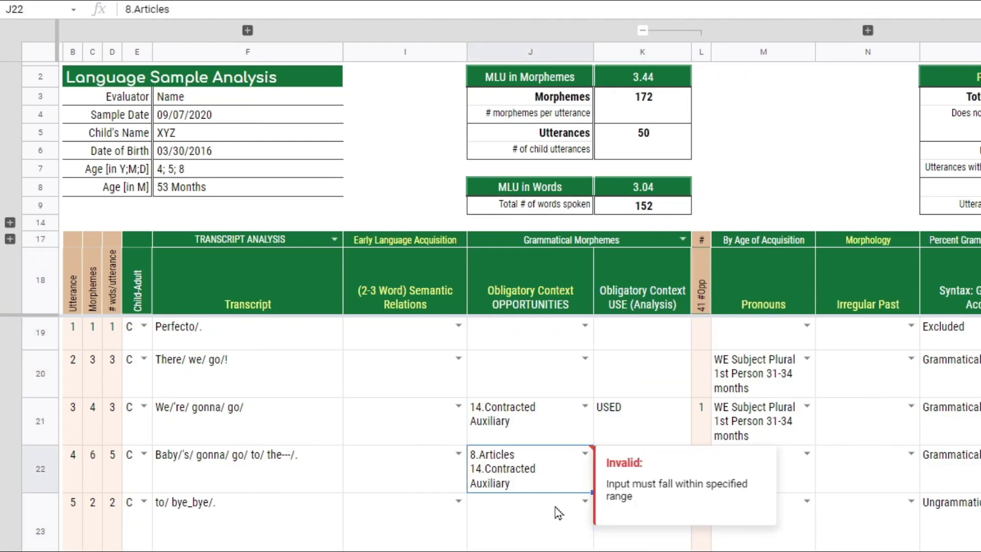
scroll(509, 542, down, 10)
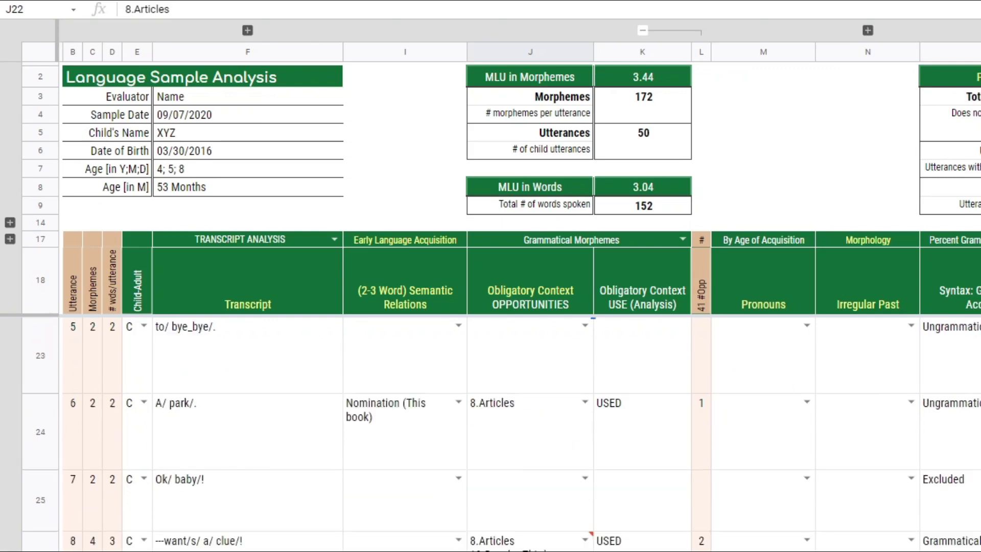
scroll(491, 434, up, 5)
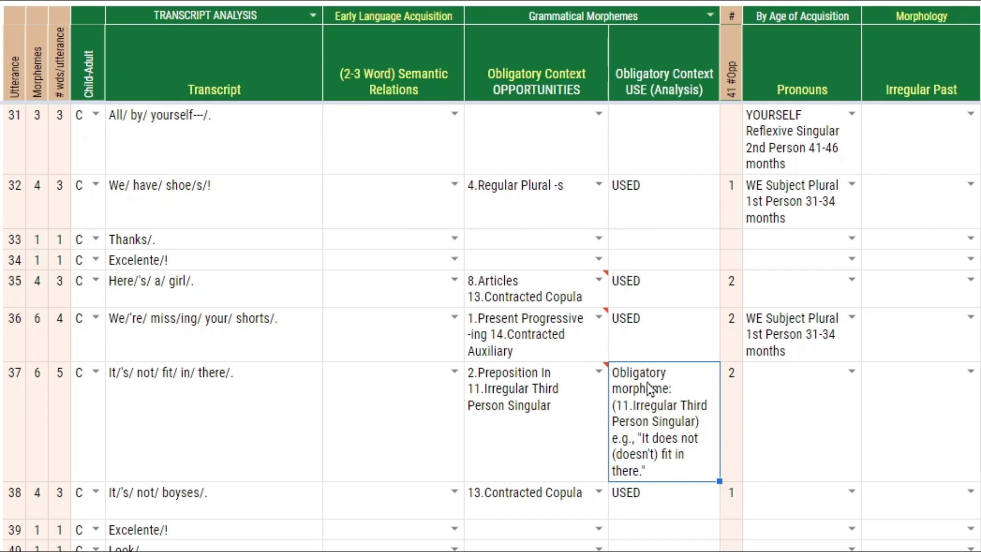
mouse_move(562, 440)
scroll(643, 403, up, 15)
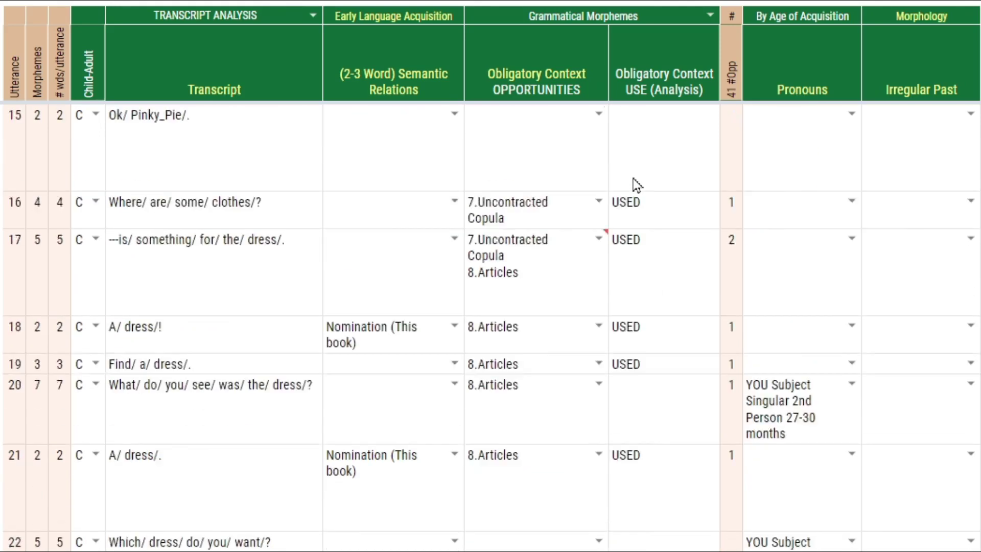
scroll(564, 195, up, 4)
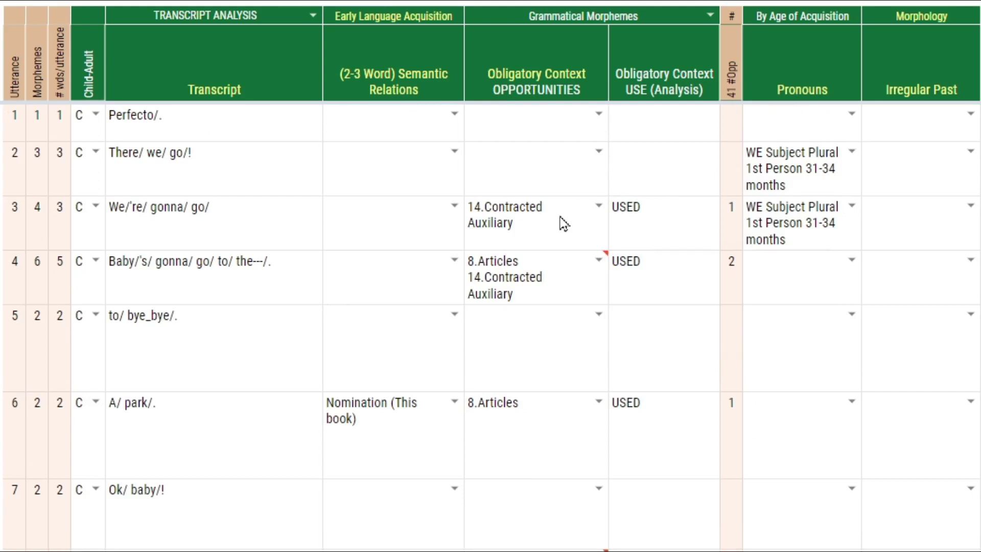
Inspect utterance 3's USE and #Opp cells, utterance 4's invalid-entry warning, and utterances 1–2
drag(566, 223, 630, 293)
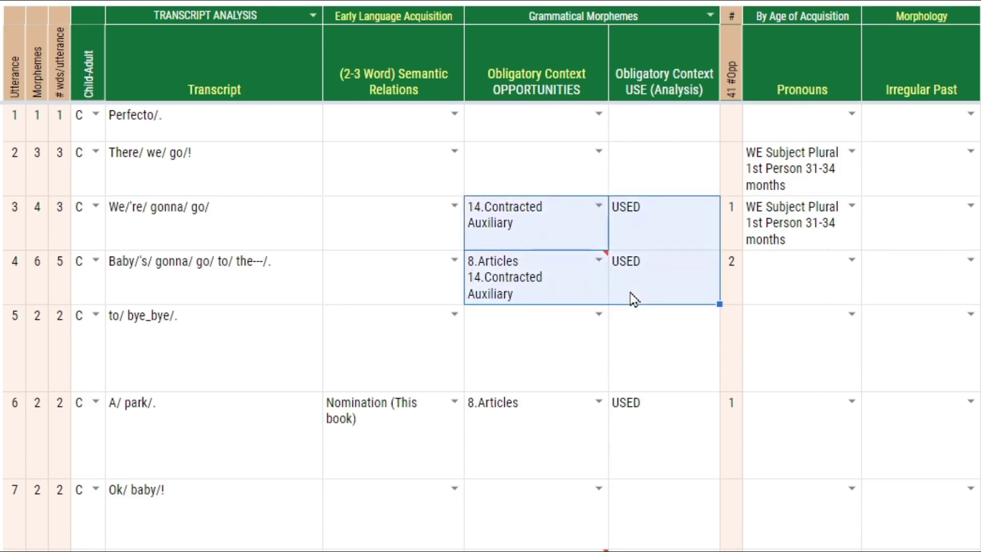
click(577, 274)
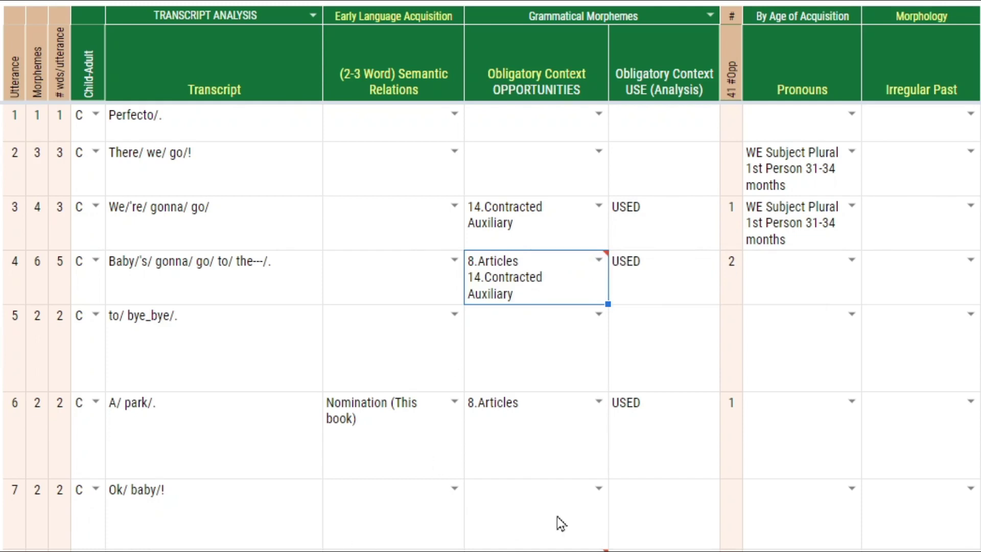
drag(409, 106, 306, 154)
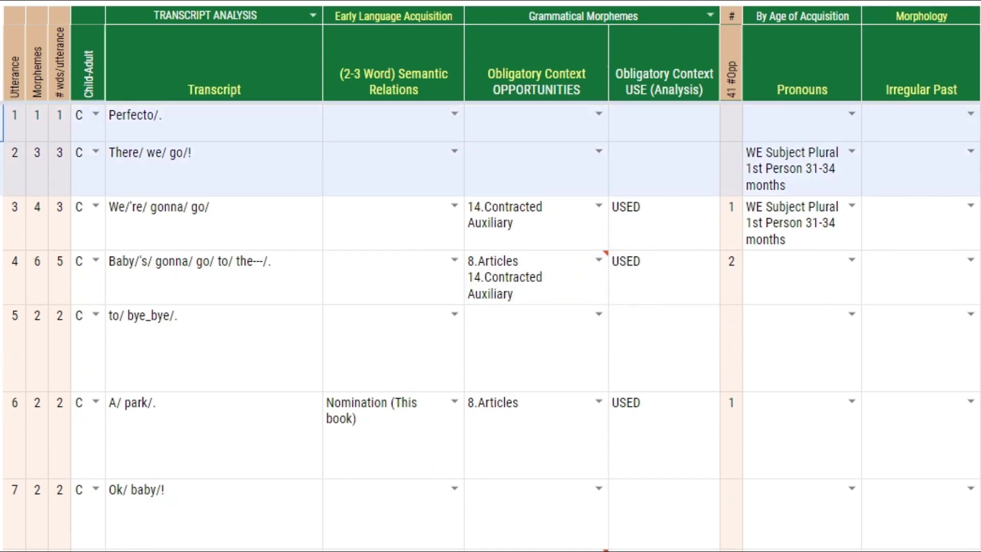
drag(495, 137, 621, 174)
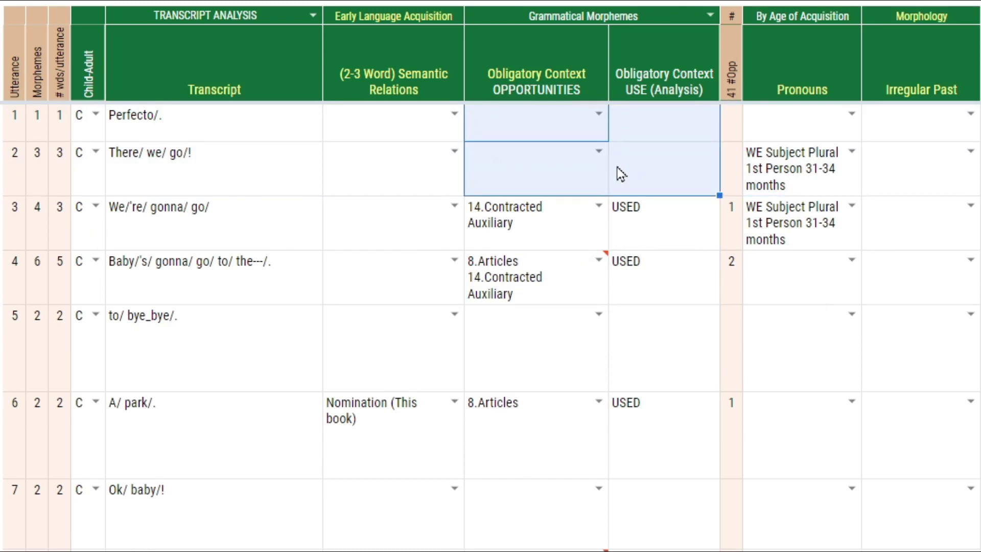
Select opportunity and use cells of utterances 3–4, 6, 9 and 10, ending on row 3's entry
drag(574, 234, 636, 281)
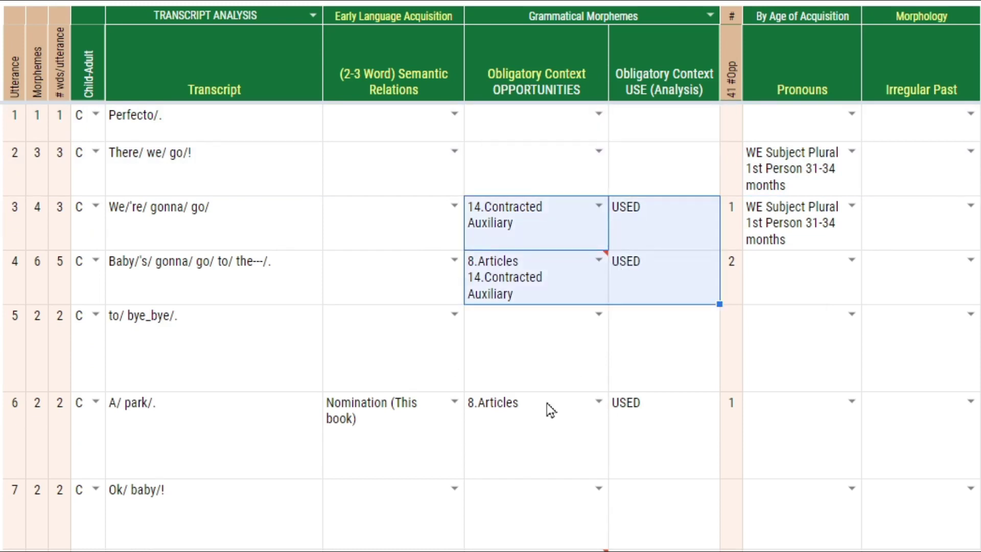
drag(580, 429, 644, 429)
drag(537, 549, 664, 550)
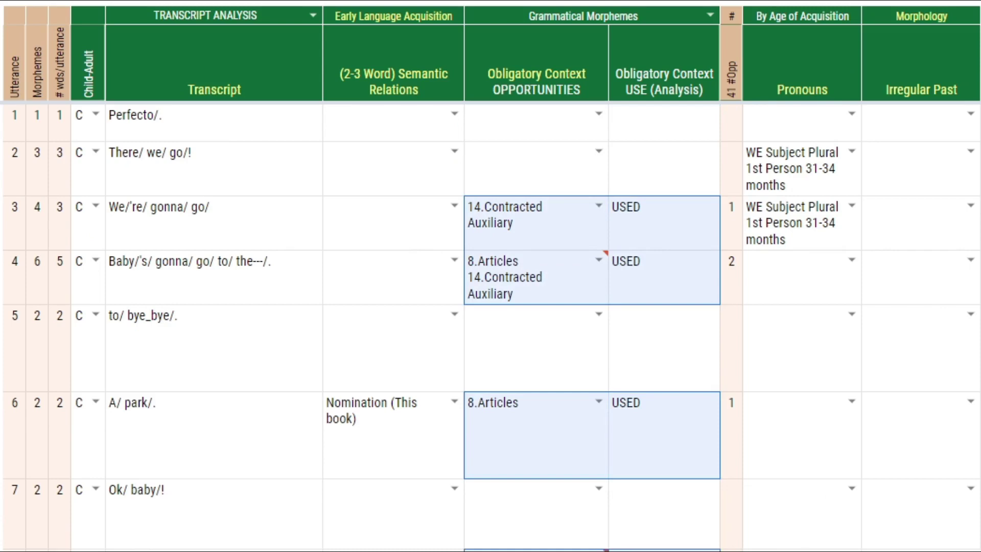
scroll(531, 373, down, 5)
ctrl+click(562, 360)
drag(609, 379, 621, 407)
scroll(620, 409, up, 5)
click(548, 249)
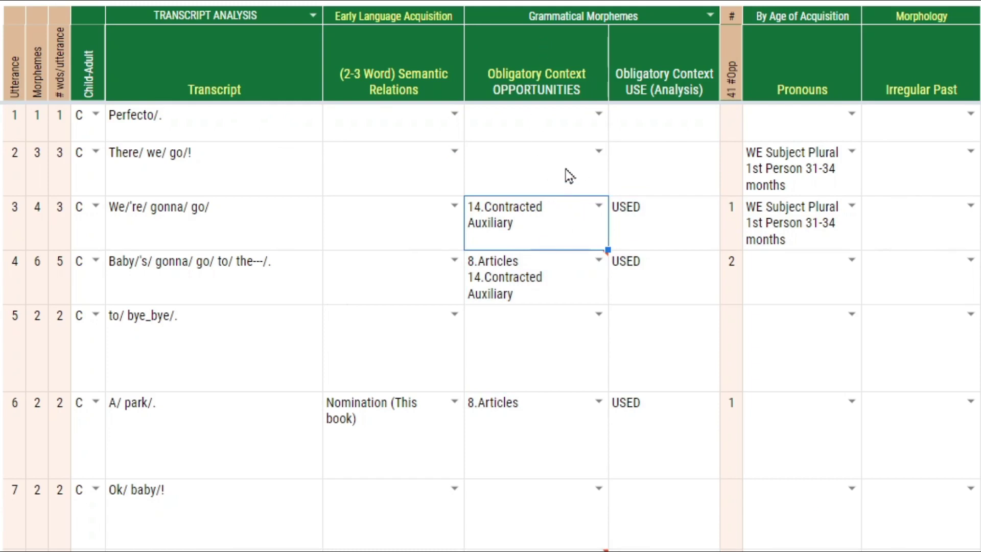
Clear row 3's opportunity, reselect 14.Contracted Auxiliary, and enter USED as its use
key(Delete)
click(138, 227)
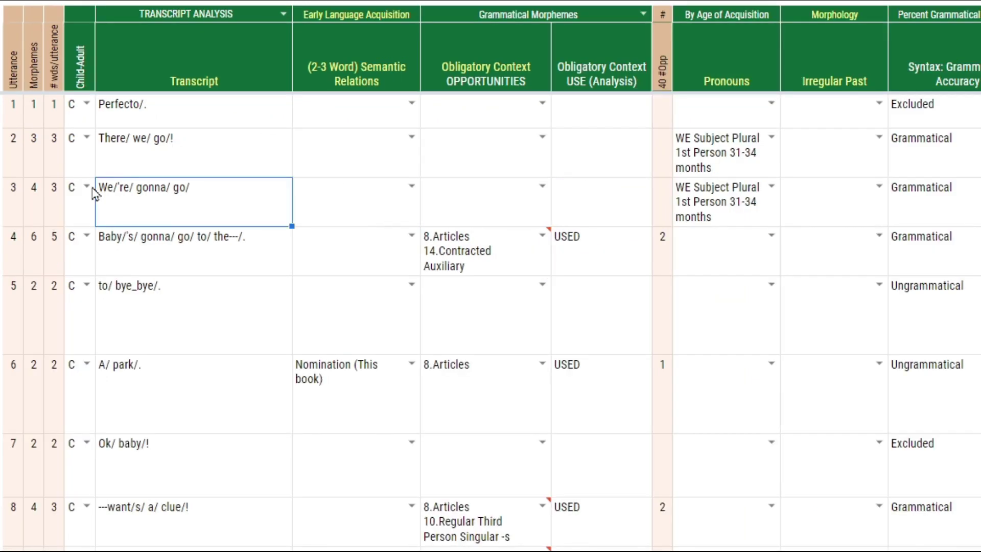
click(540, 187)
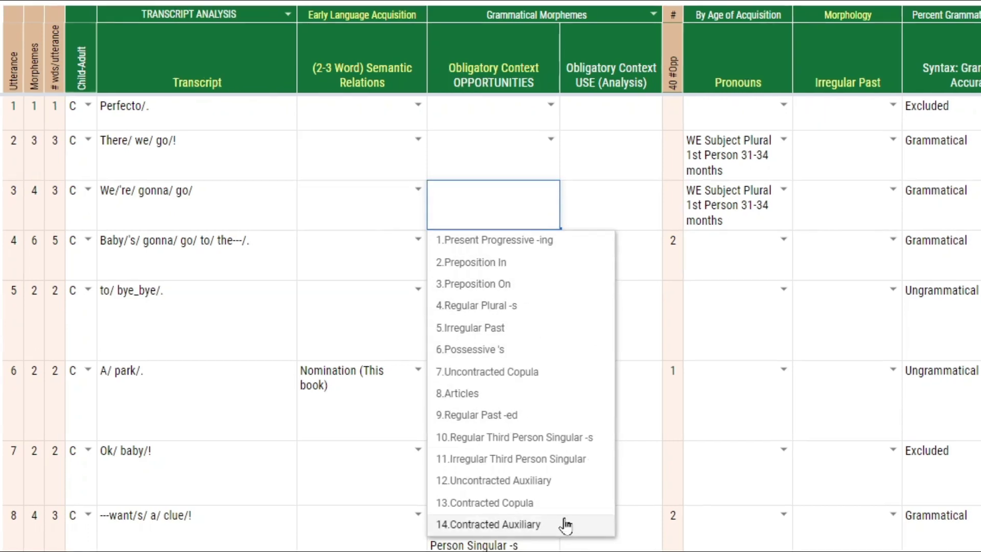
click(567, 524)
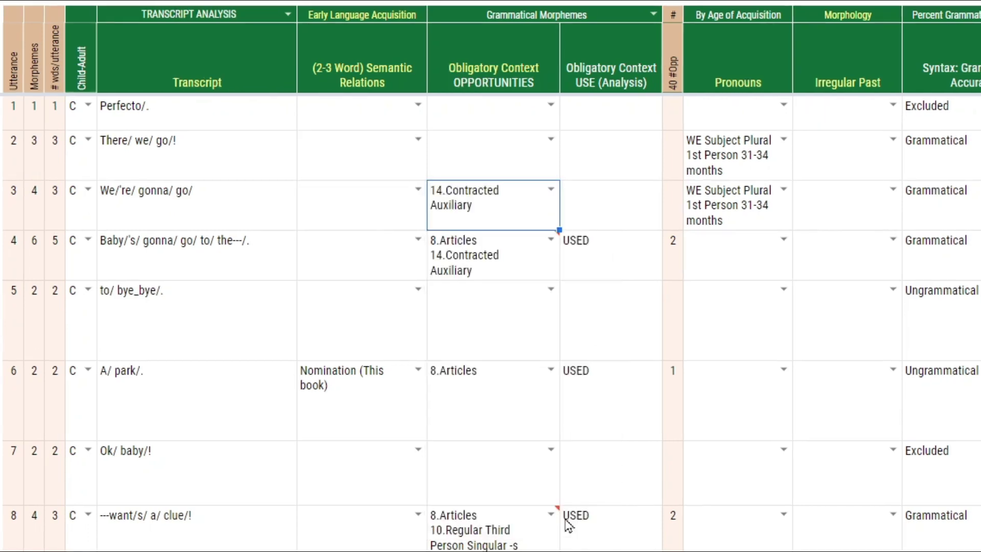
key(Tab)
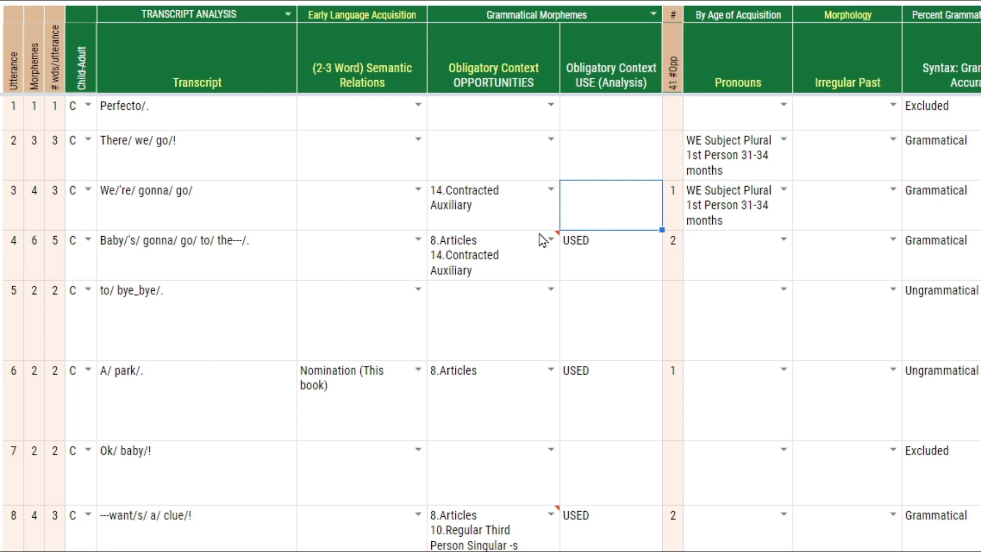
text(Us)
key(Return)
click(486, 215)
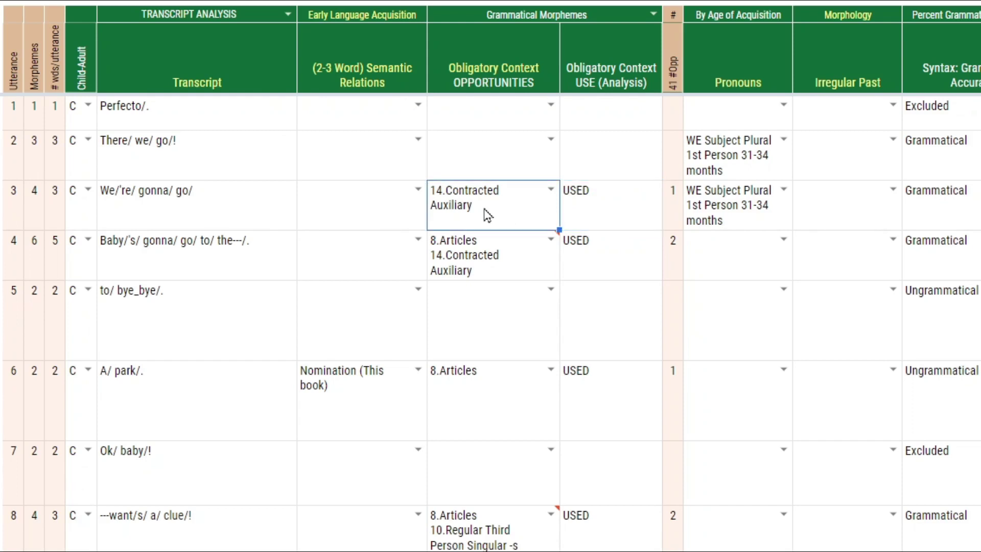
click(502, 250)
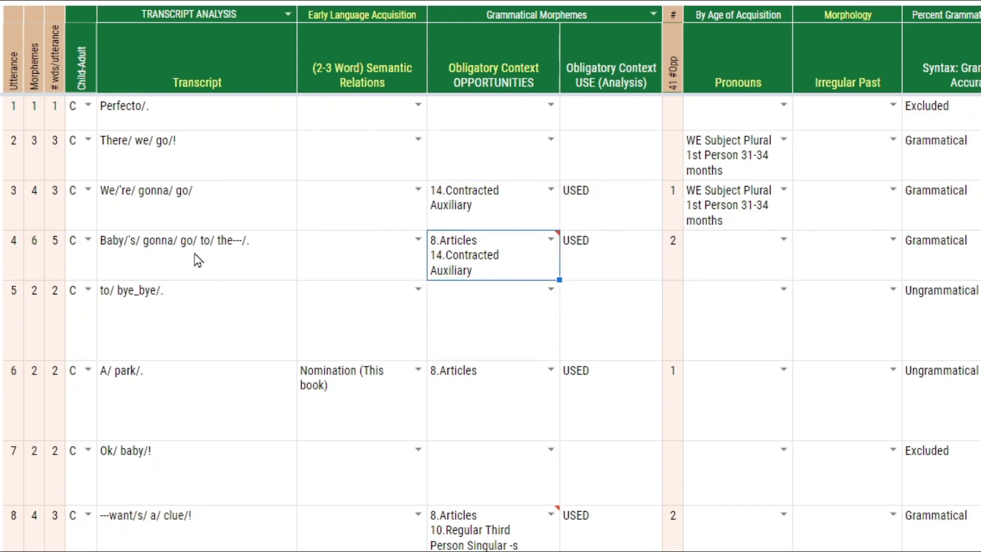
Empty row 4's opportunity cell and set it to 8.Articles
mouse_move(460, 278)
double_click(495, 255)
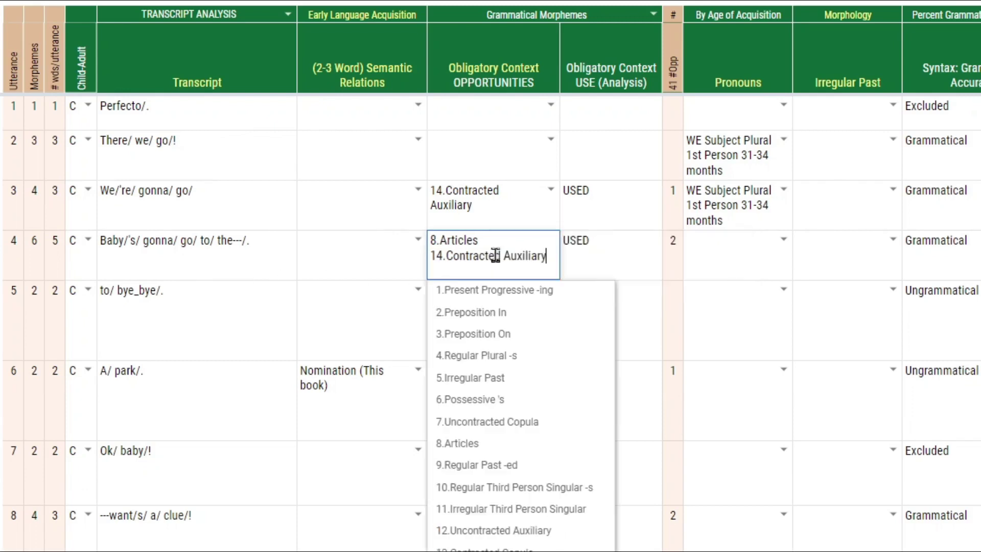
key(ctrl+a)
key(BackSpace)
key(Return)
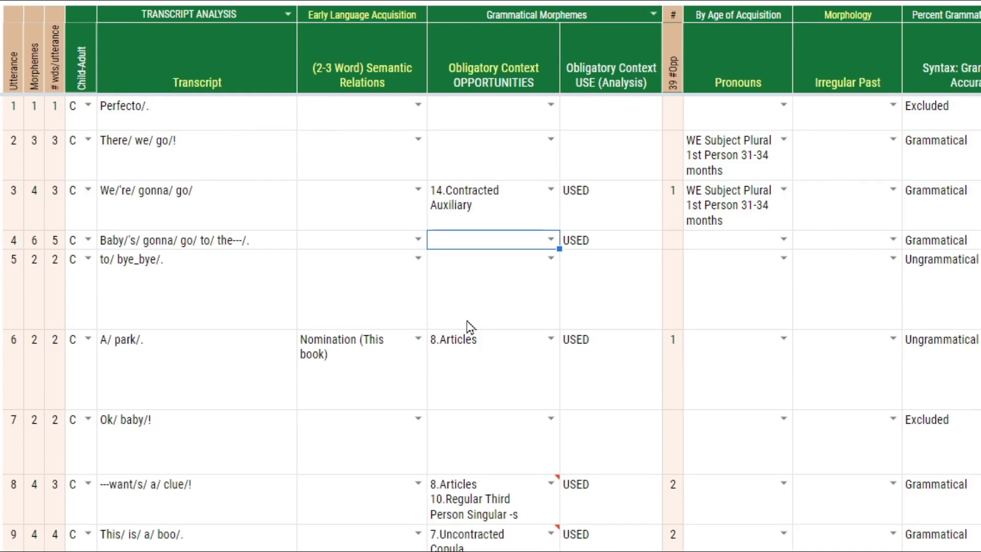
click(551, 239)
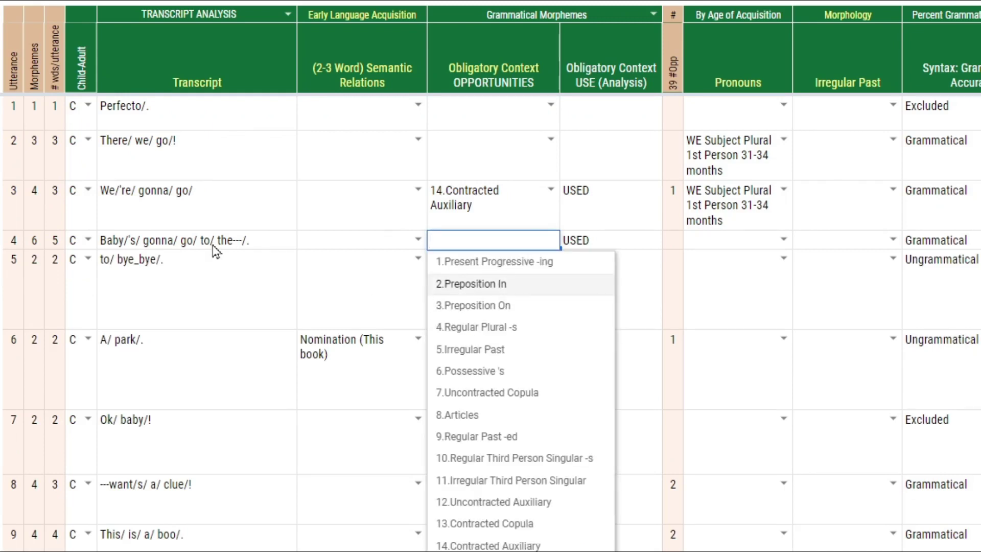
click(485, 423)
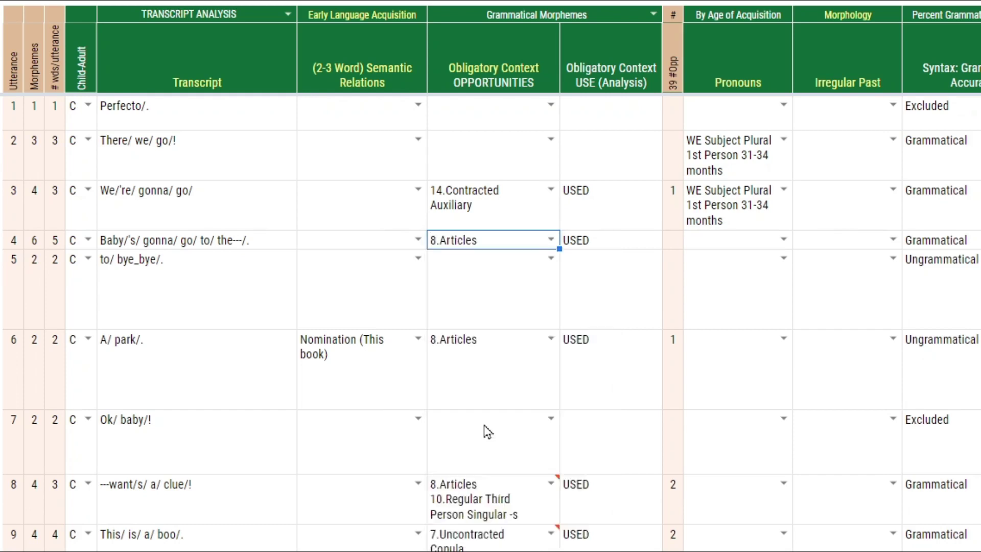
Try 13.Contracted Copula as row 4's opportunity, then delete it
click(551, 239)
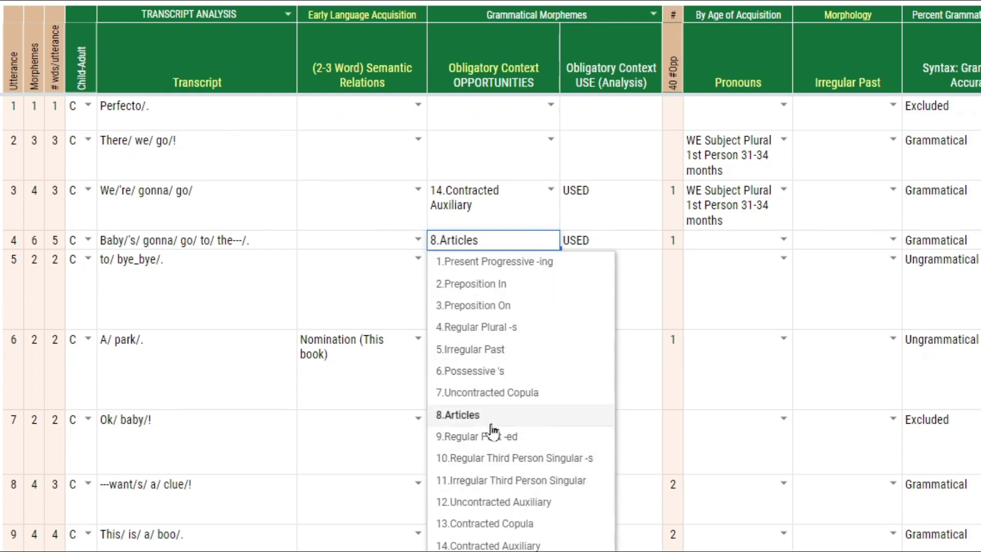
click(493, 523)
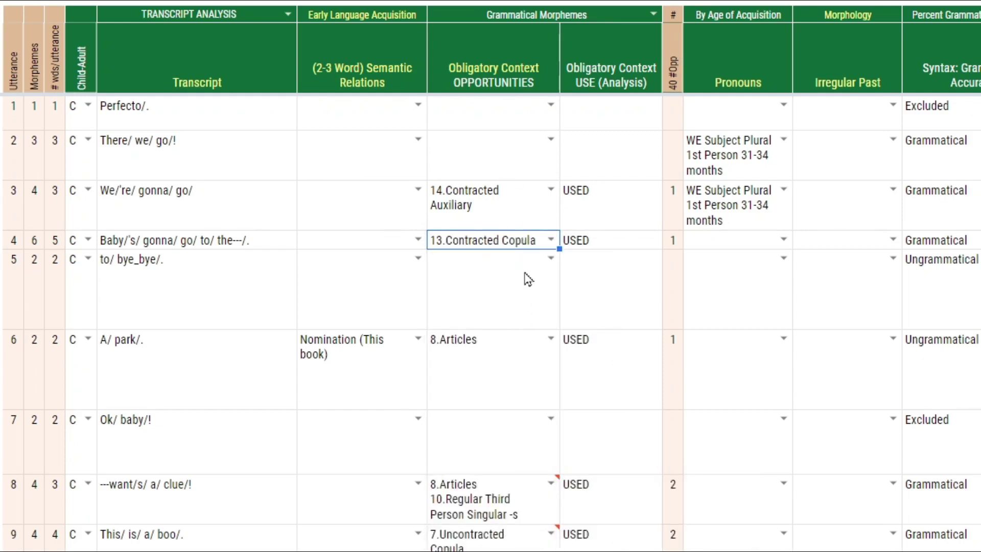
click(551, 240)
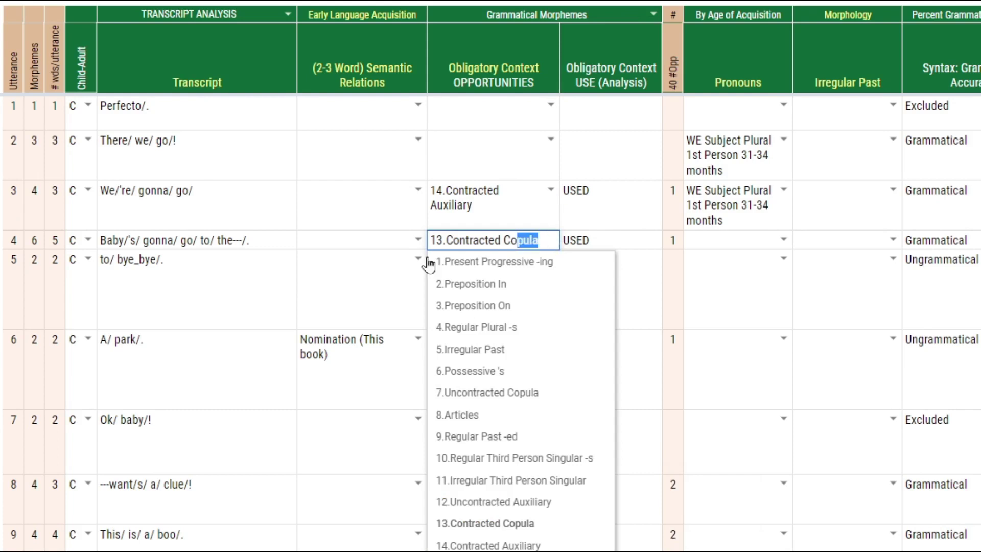
key(BackSpace)
key(Return)
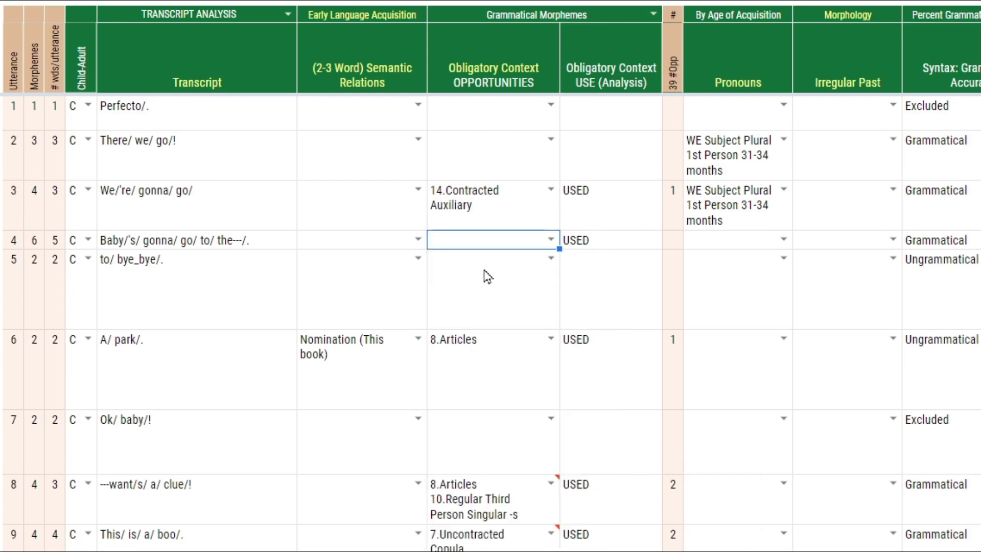
Set row 4 back to 8.Articles, then replace it with 14.Contracted Auxiliary
click(555, 244)
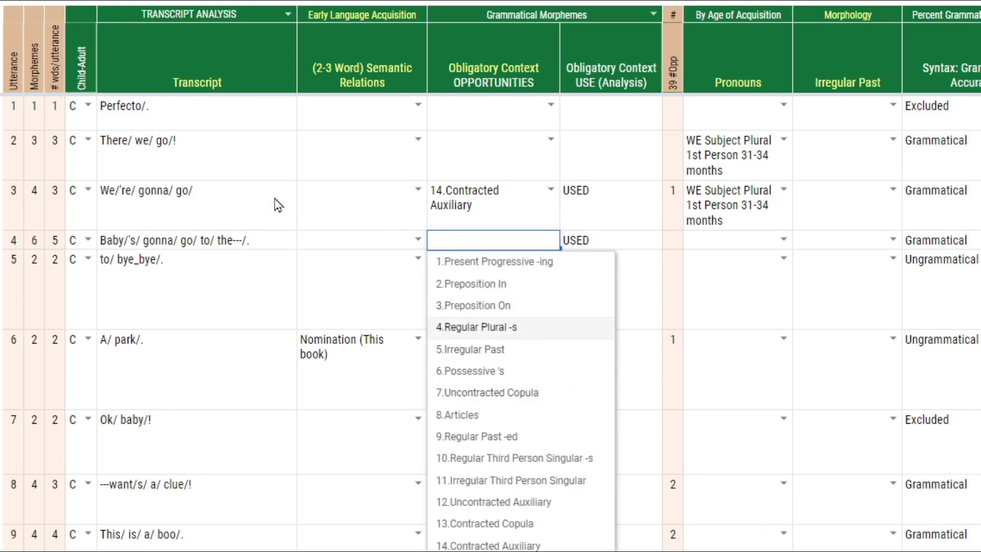
click(520, 415)
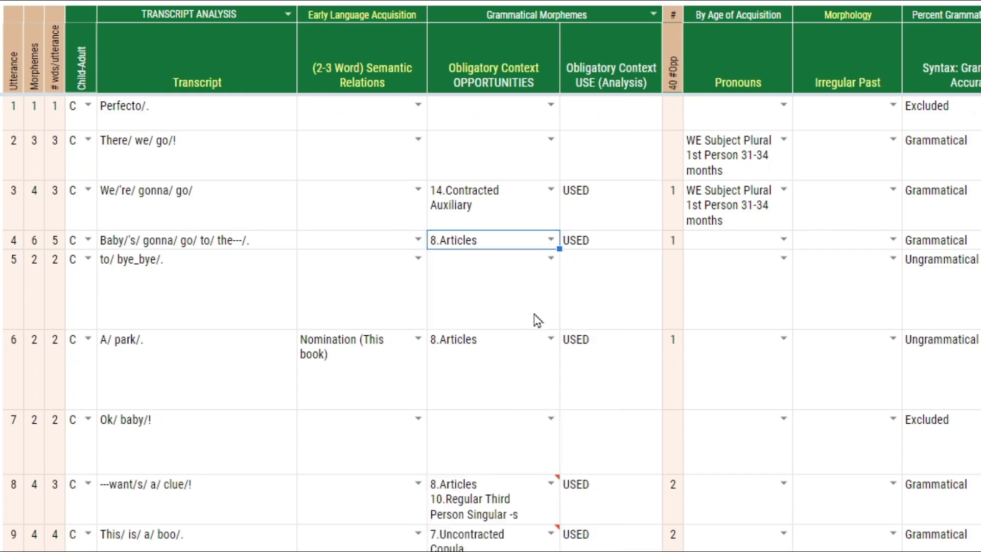
click(551, 243)
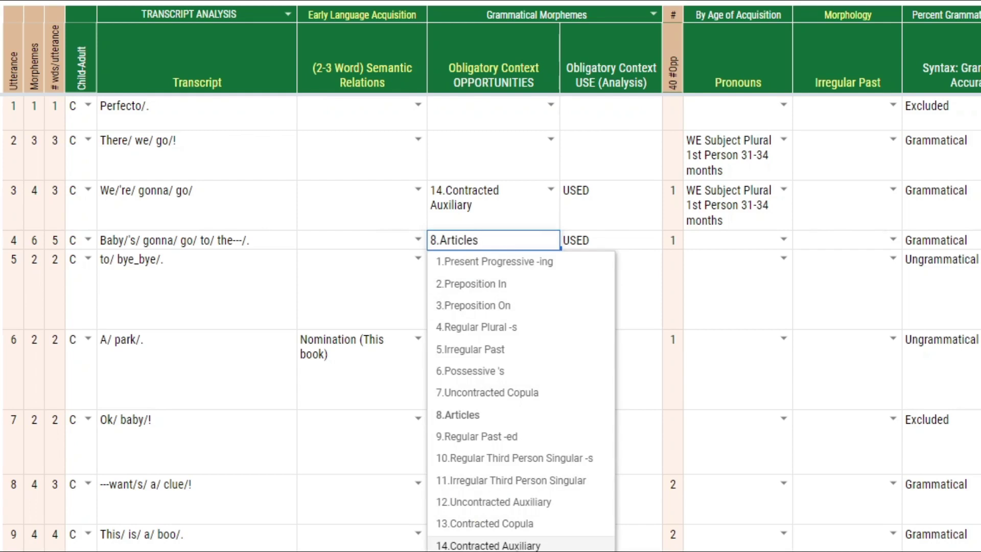
click(488, 545)
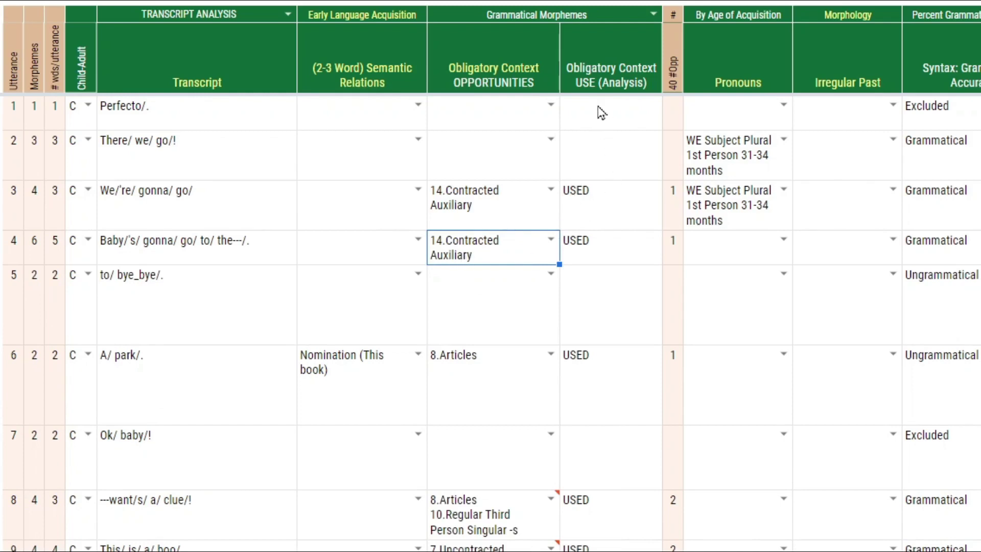
Set the Grammatical Morphemes header dropdown to 8.Articles
click(614, 15)
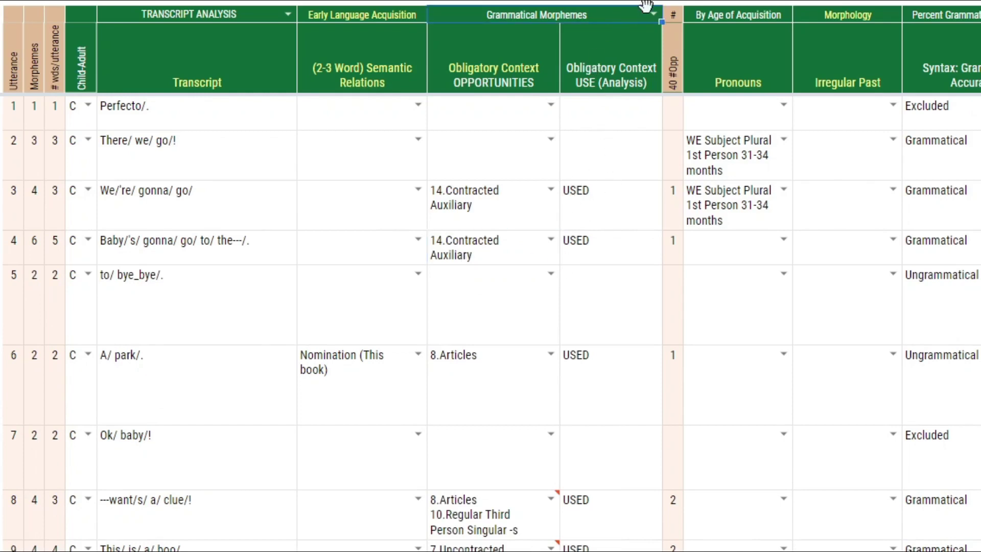
double_click(657, 13)
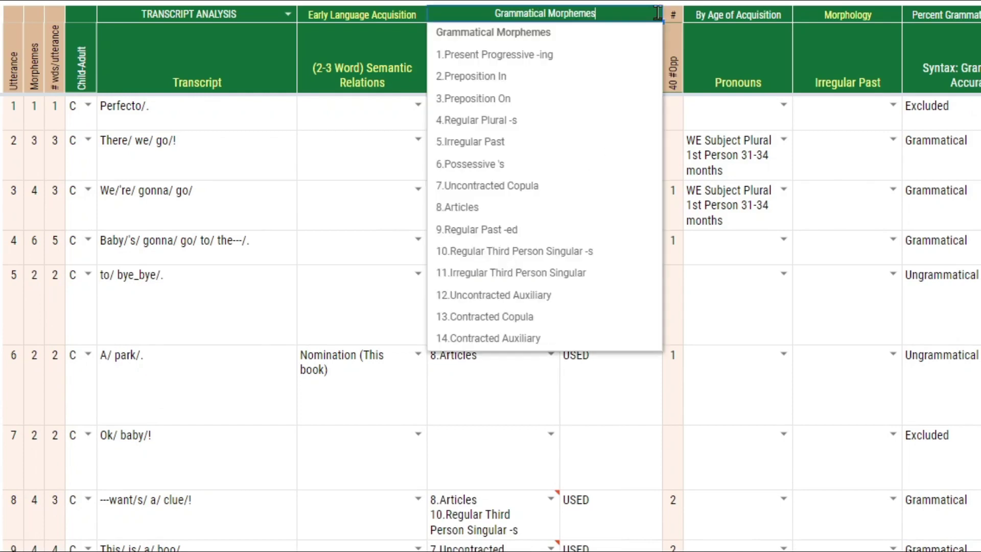
click(514, 209)
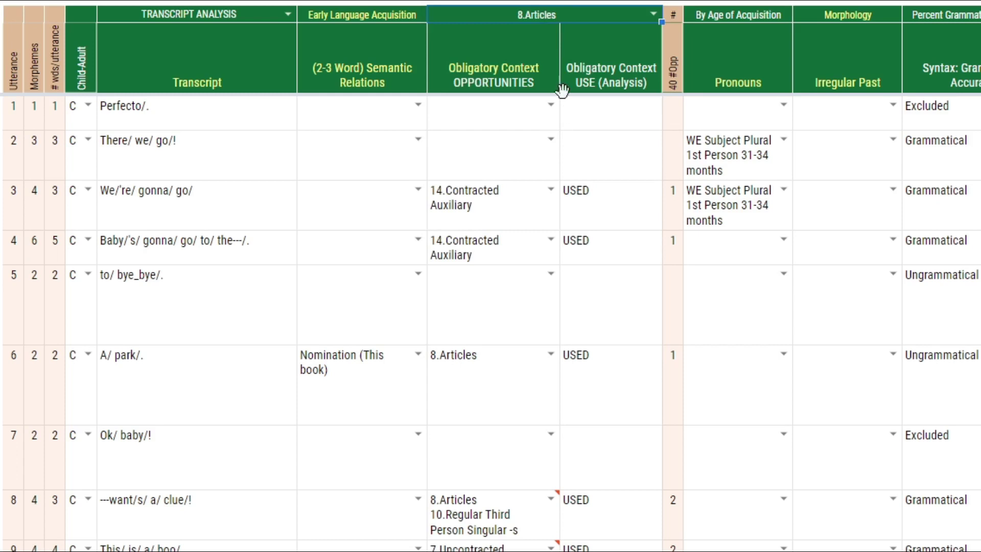
double_click(562, 15)
key(ctrl+c)
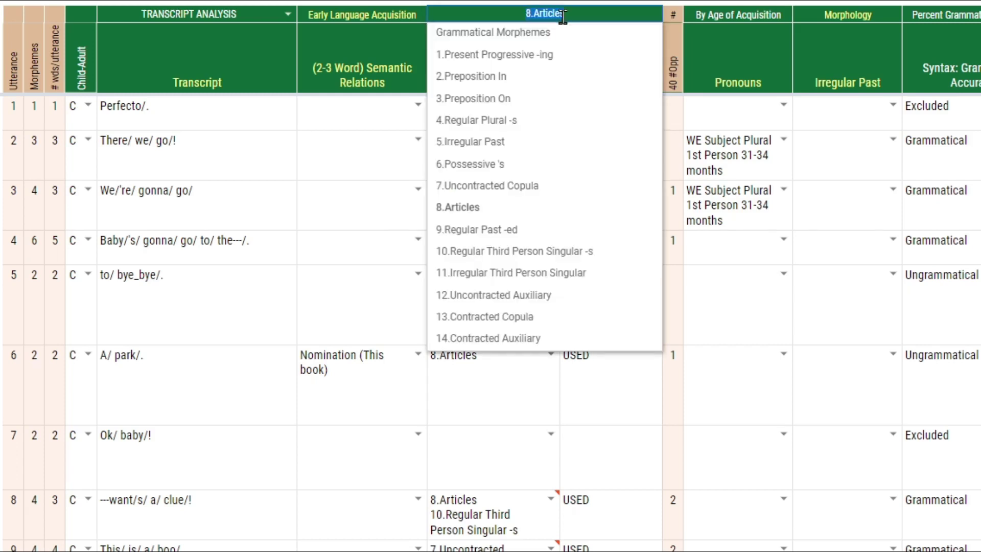
key(Escape)
Make row 4 taller and paste 8.Articles above 14.Contracted Auxiliary in its opportunity cell
double_click(484, 258)
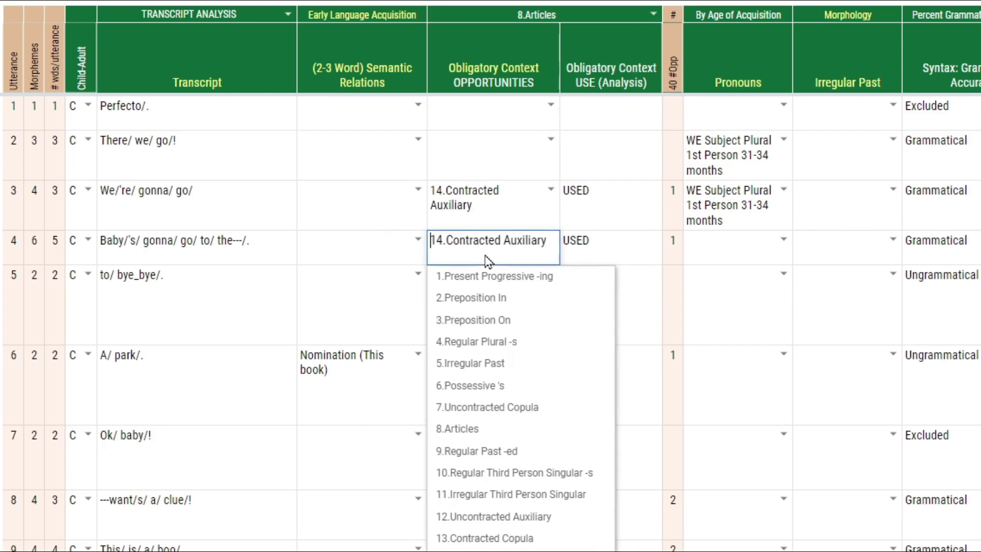
key(Escape)
drag(5, 265, 23, 331)
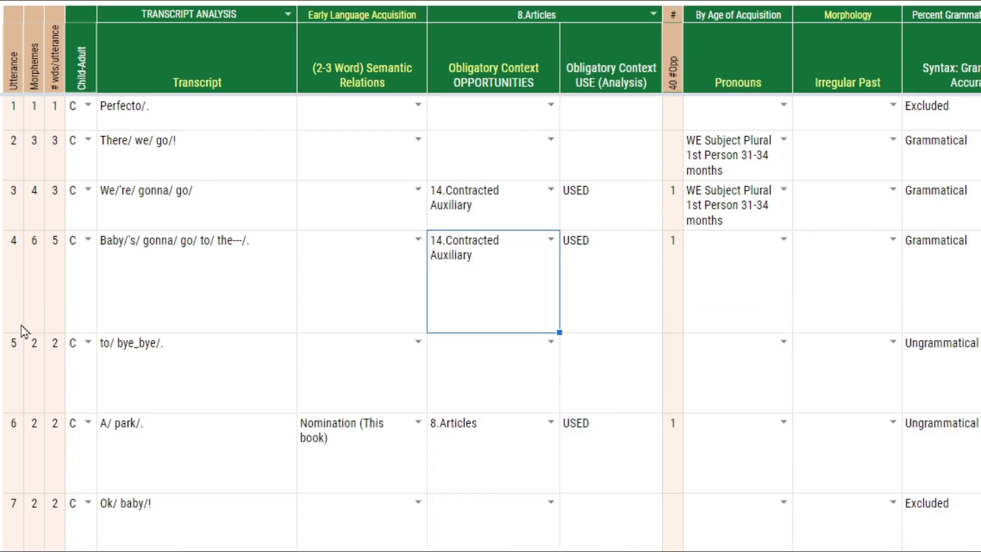
double_click(517, 282)
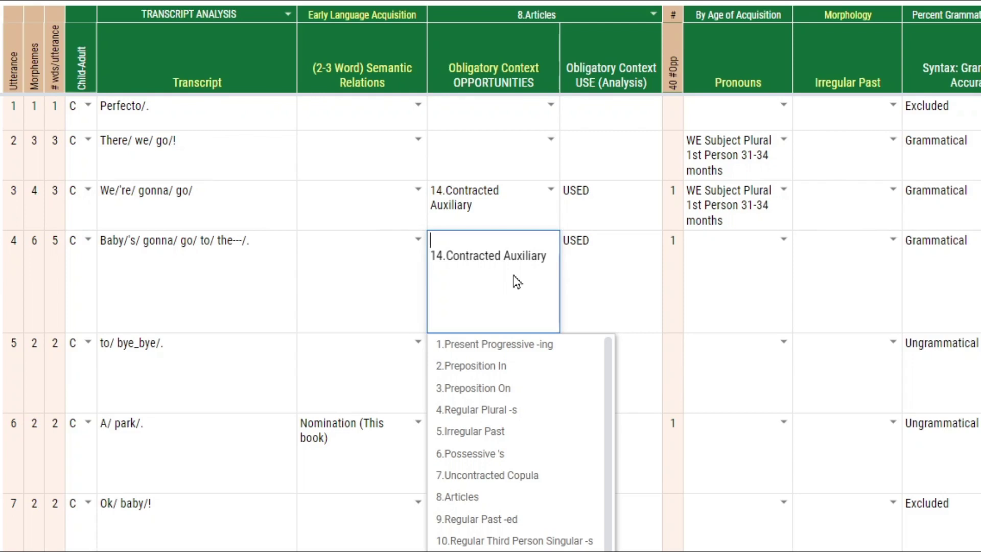
key(ctrl+v)
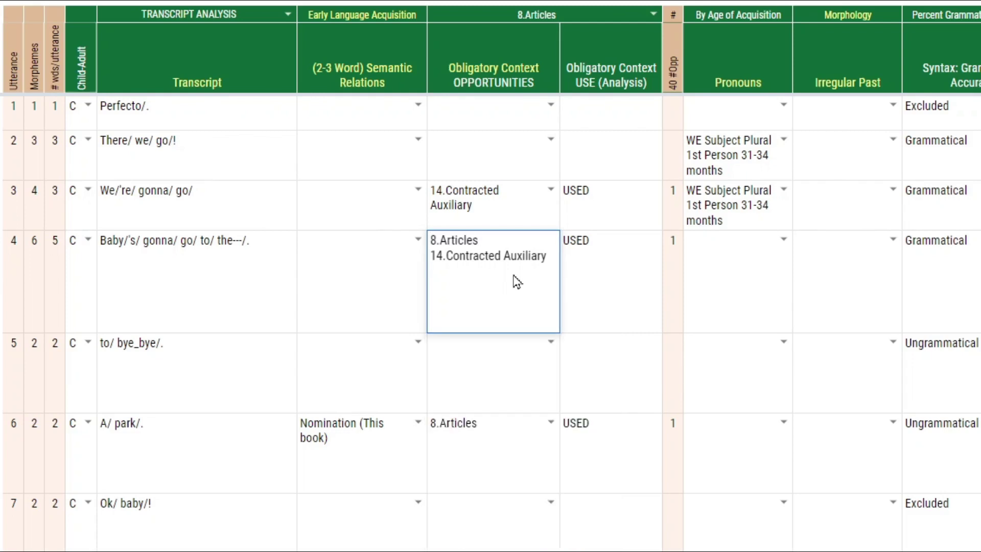
click(346, 280)
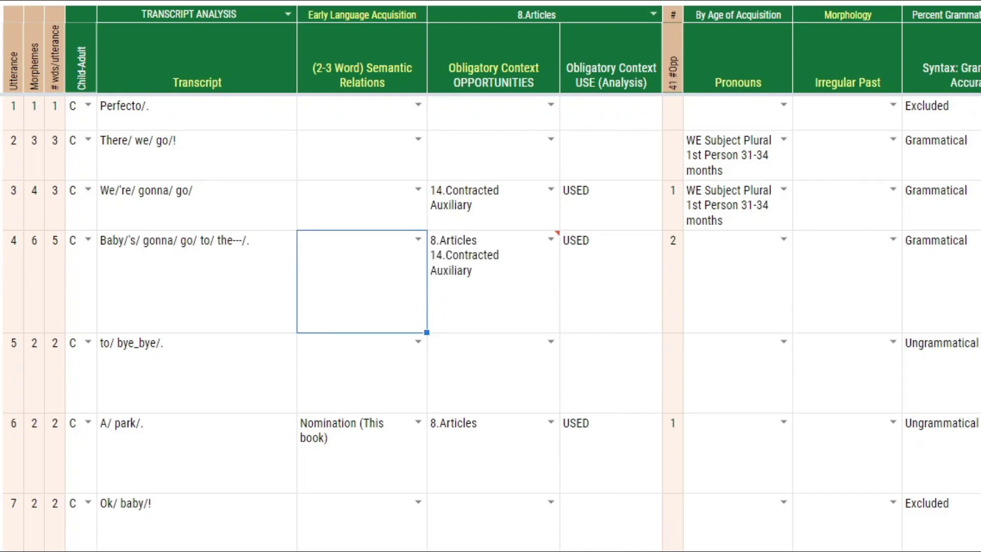
click(528, 267)
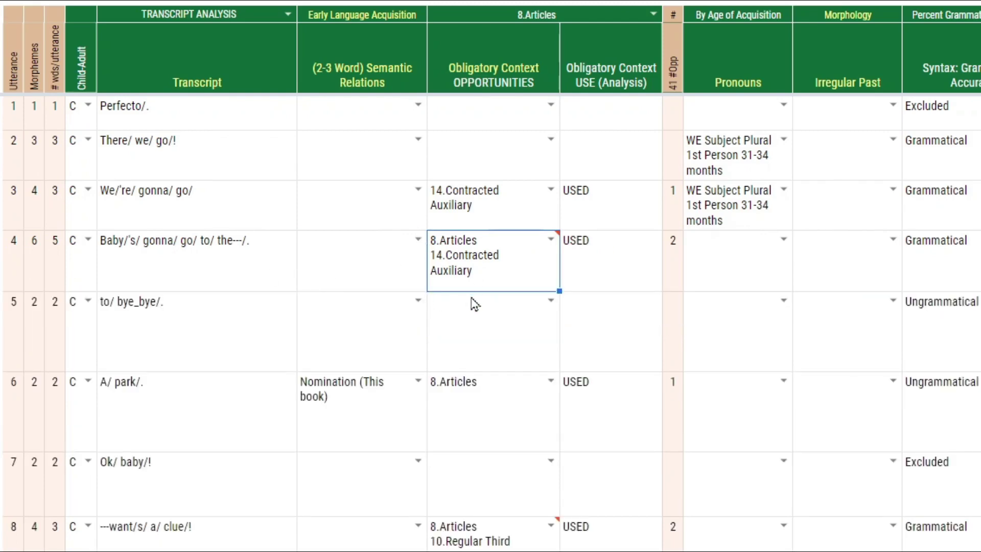
mouse_move(522, 269)
scroll(495, 445, down, 15)
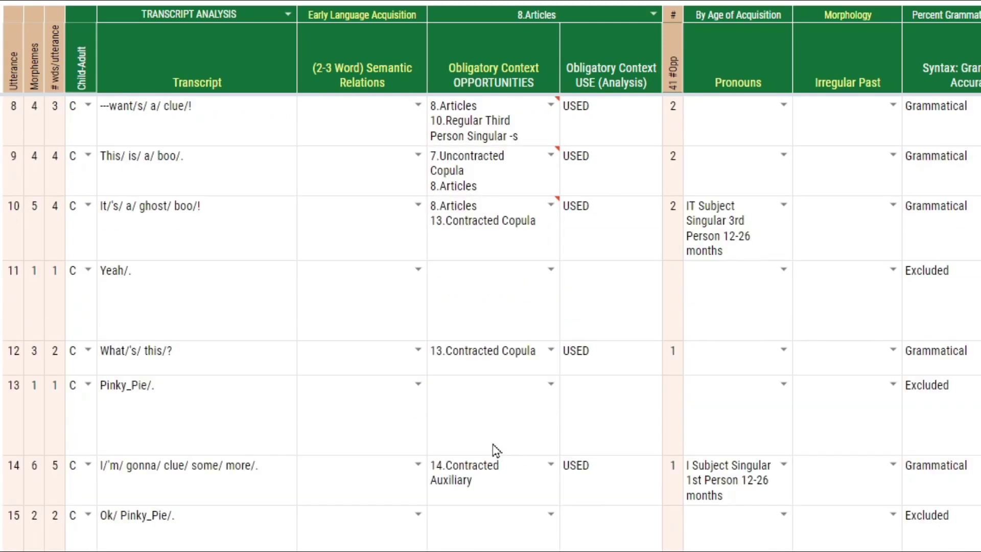
click(494, 450)
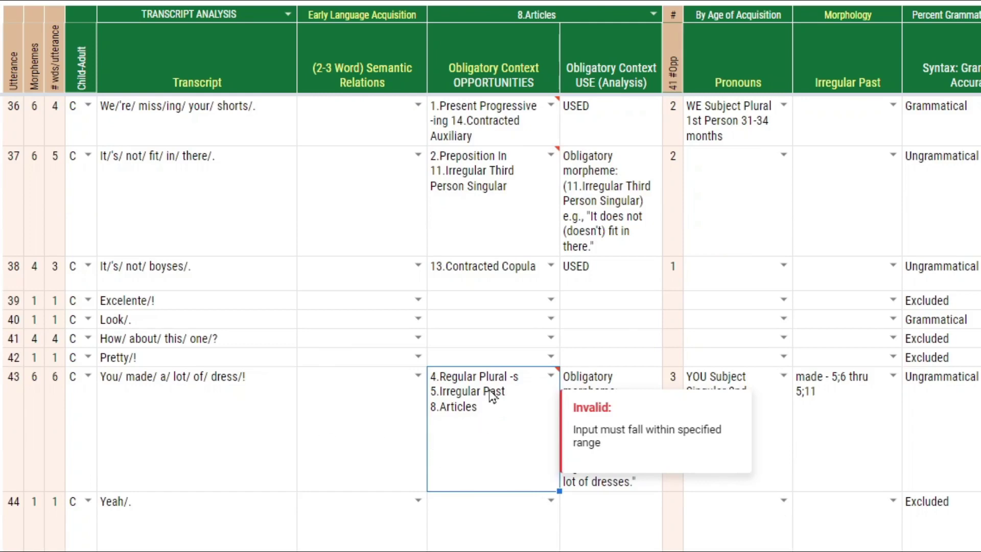
scroll(494, 437, down, 5)
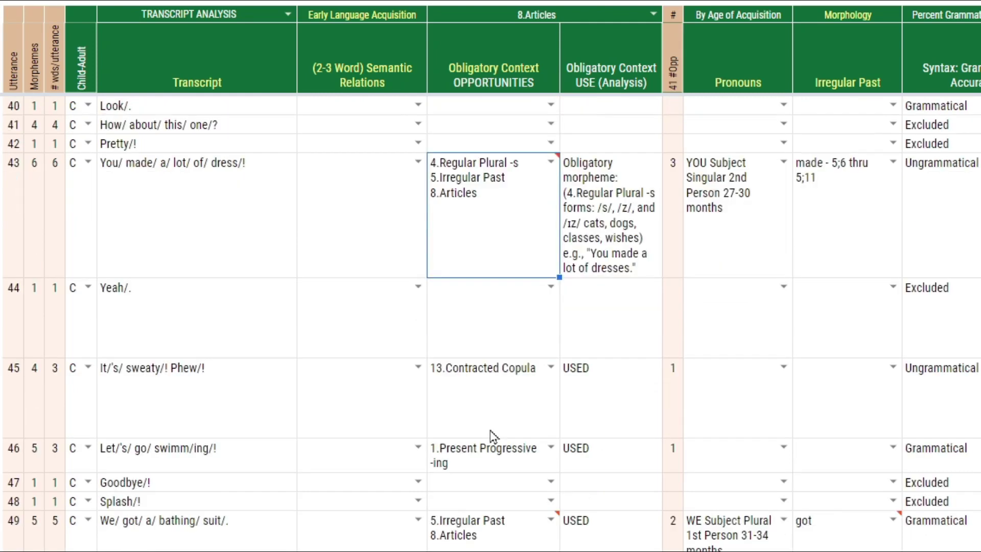
click(489, 370)
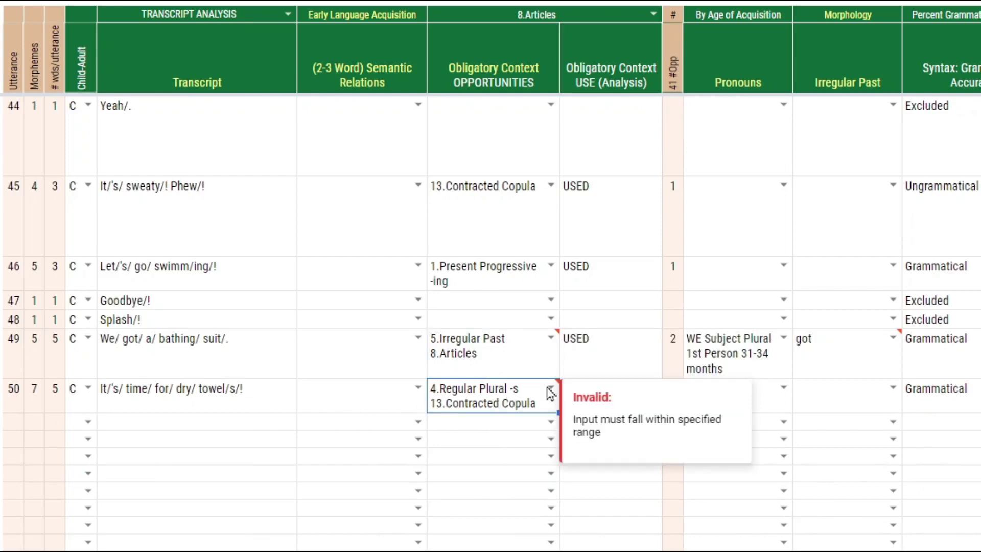
scroll(591, 245, up, 3)
scroll(590, 250, up, 15)
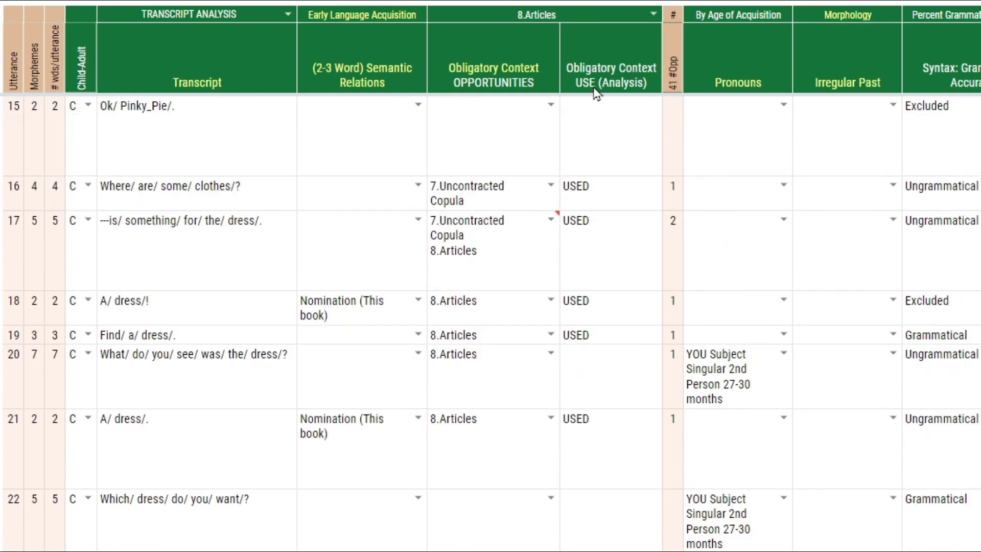
click(515, 225)
click(607, 212)
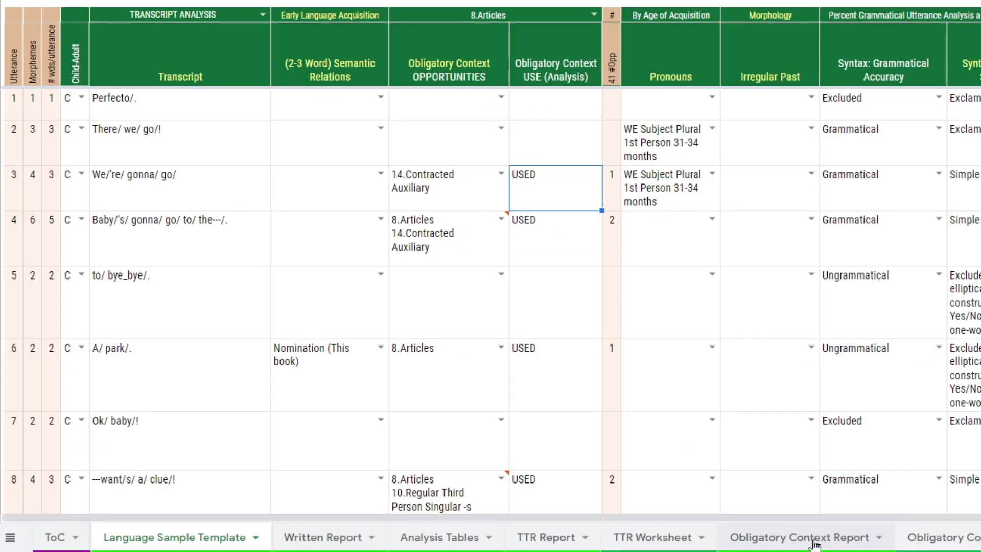
Go to the Obligatory Context Report sheet and view the QUERY formula in B21
click(816, 540)
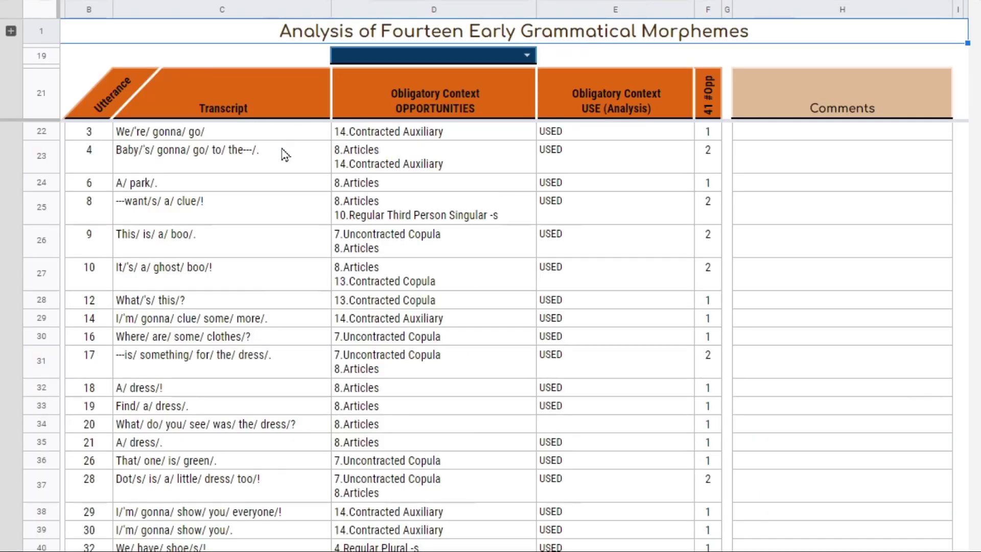
drag(95, 137, 603, 549)
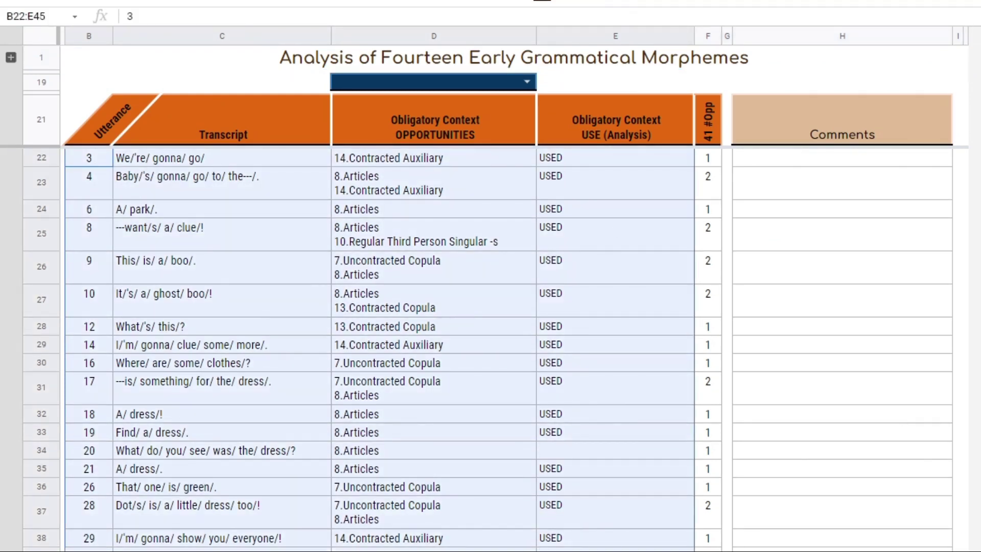
click(110, 125)
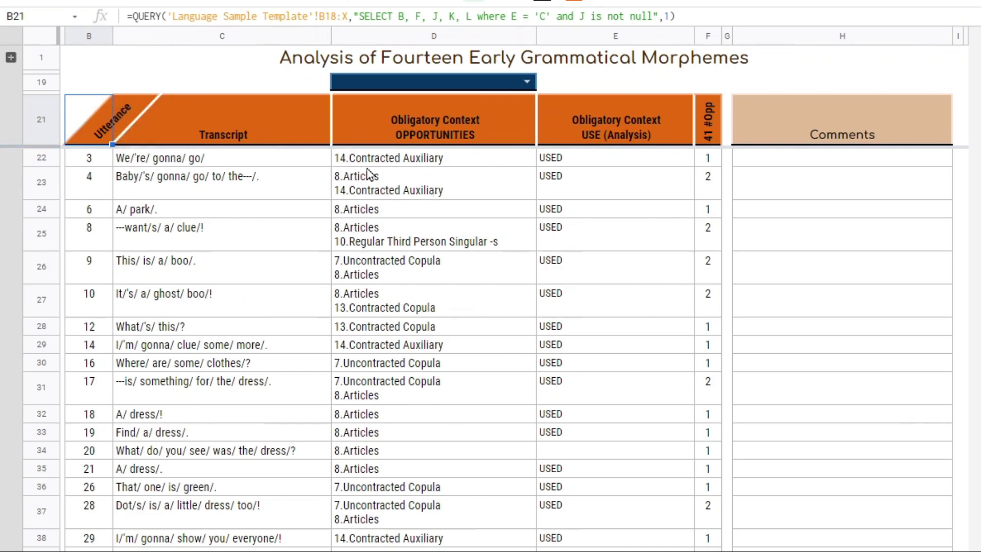
Inspect utterance 3's opportunity and utterance 37's Comments cell and use note
click(388, 162)
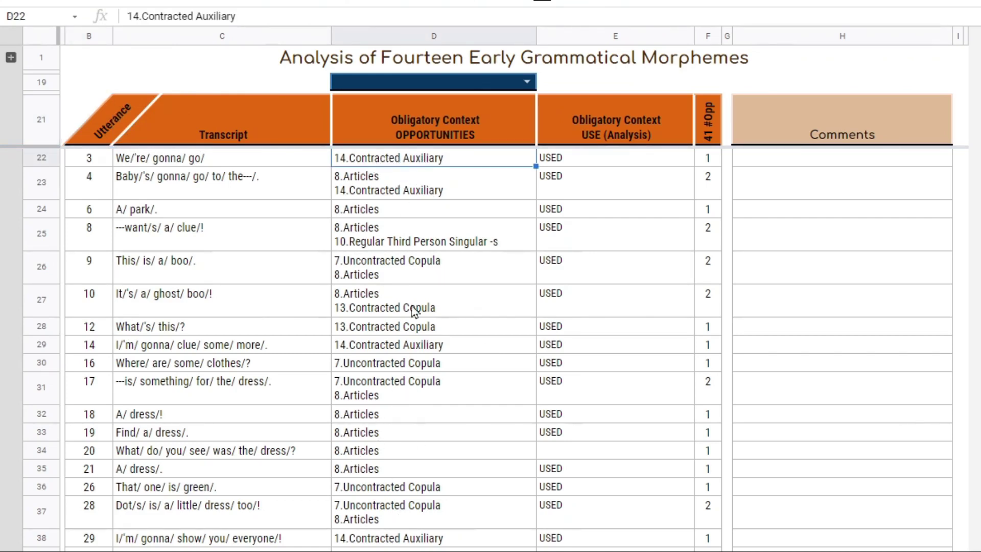
drag(768, 168, 766, 550)
scroll(511, 347, down, 1)
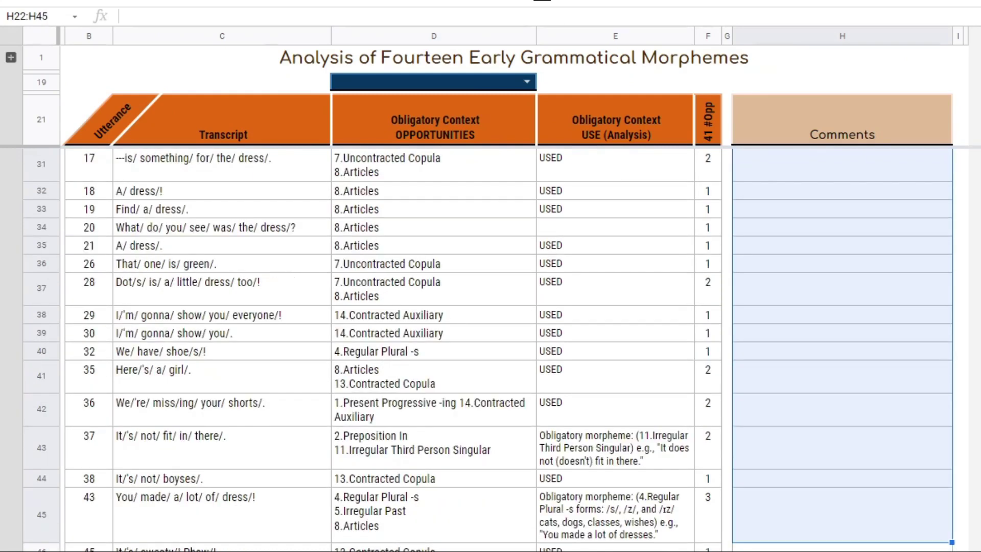
click(787, 451)
click(619, 460)
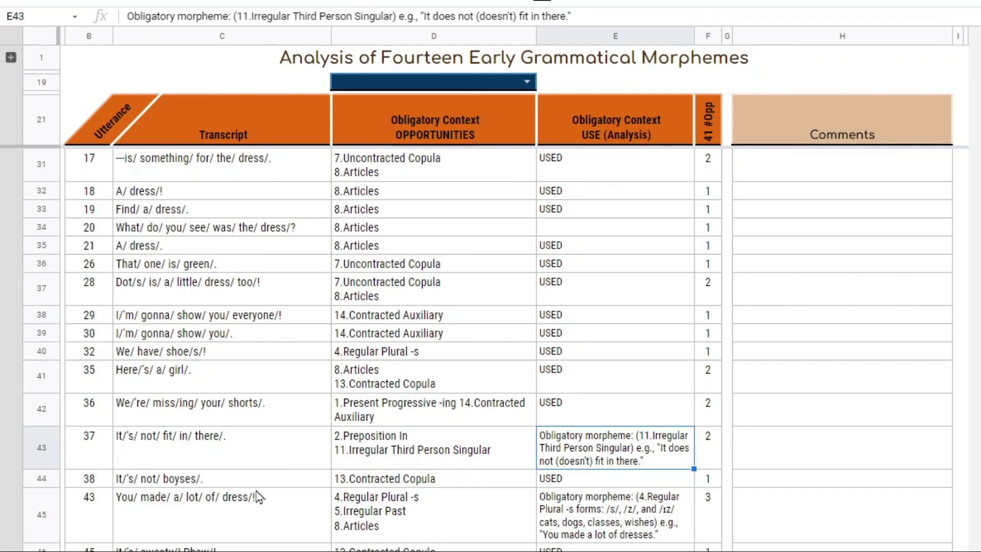
click(803, 445)
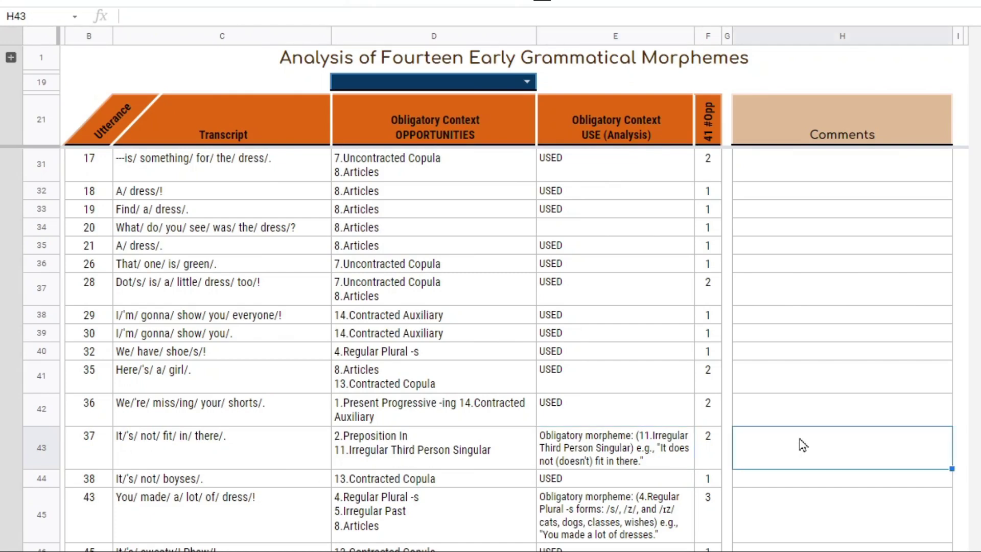
scroll(803, 445, up, 5)
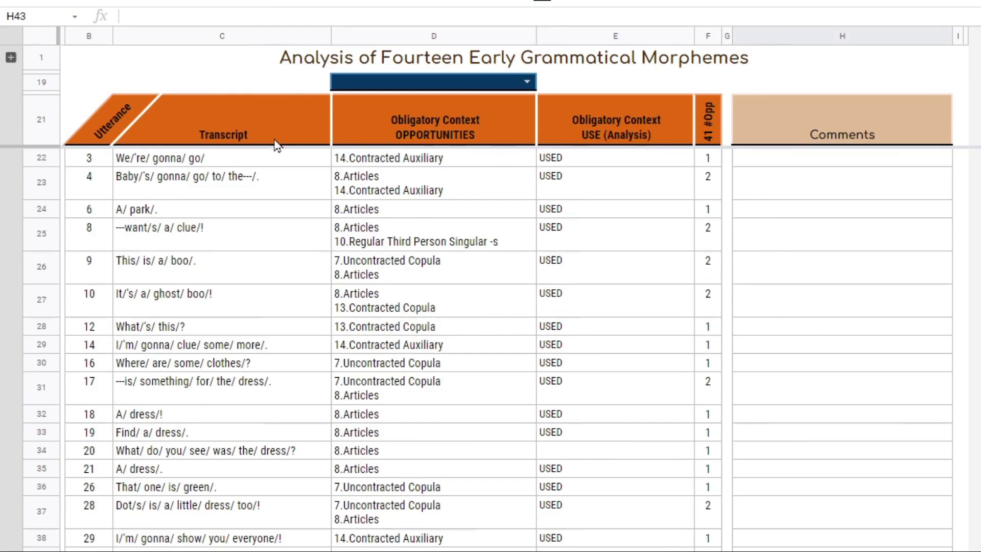
Expand the morpheme reference rows 3–17 and review the age ranges and Comments cells
click(10, 58)
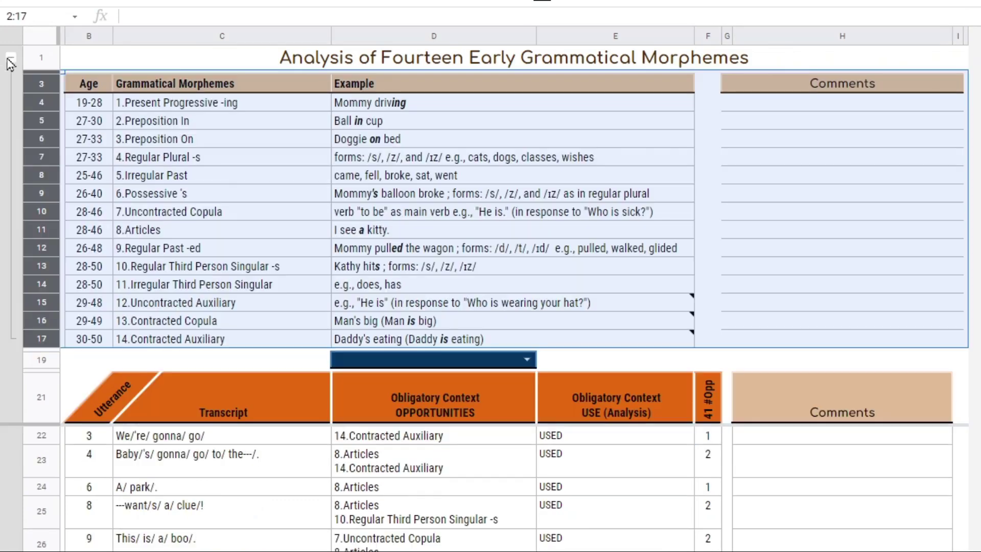
click(88, 105)
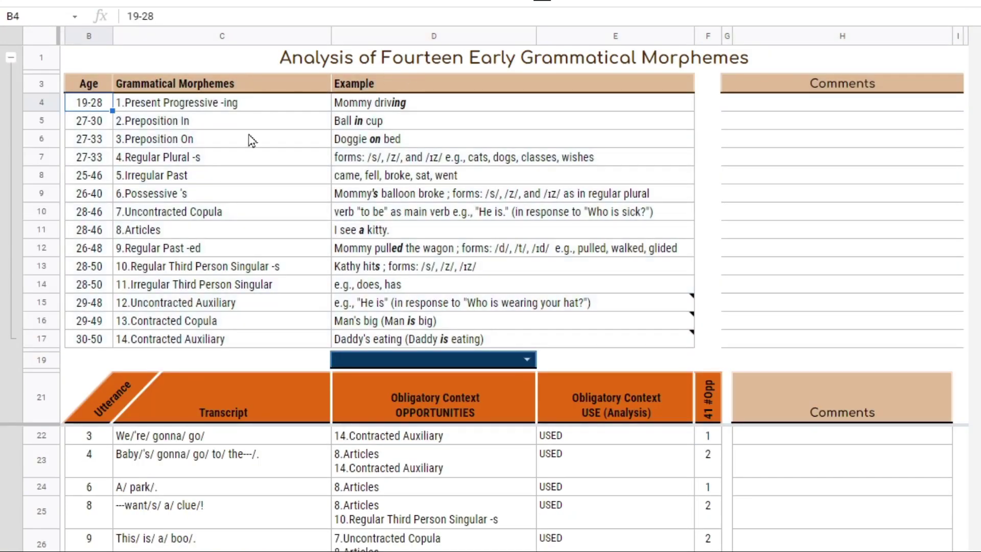
drag(818, 103, 832, 346)
Hide the reference rows again and highlight utterances for 3.Preposition On
click(831, 347)
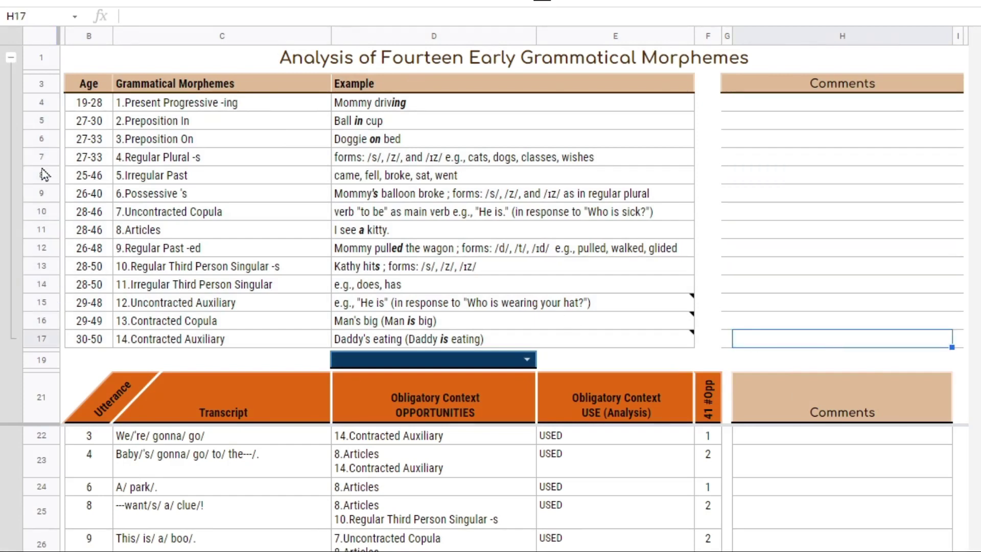
click(12, 59)
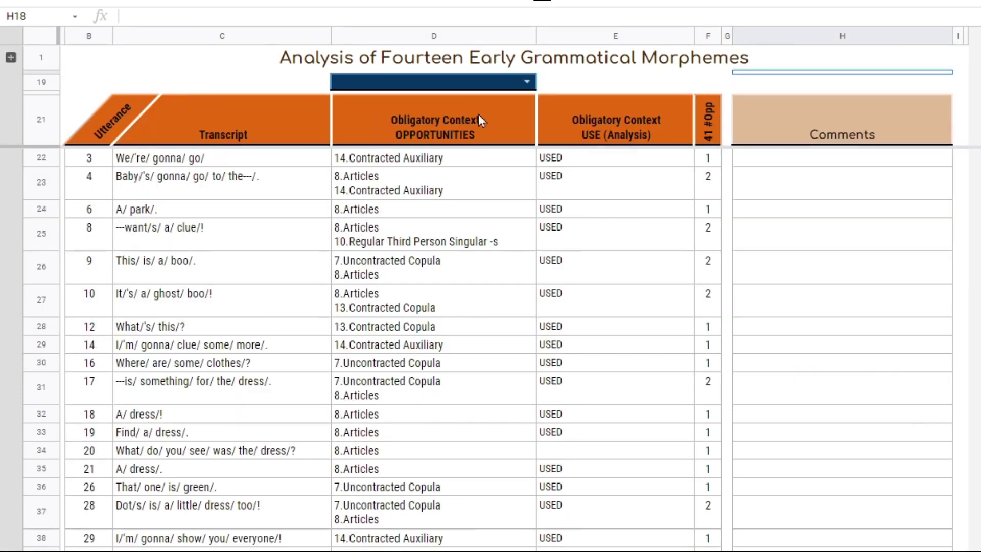
click(527, 82)
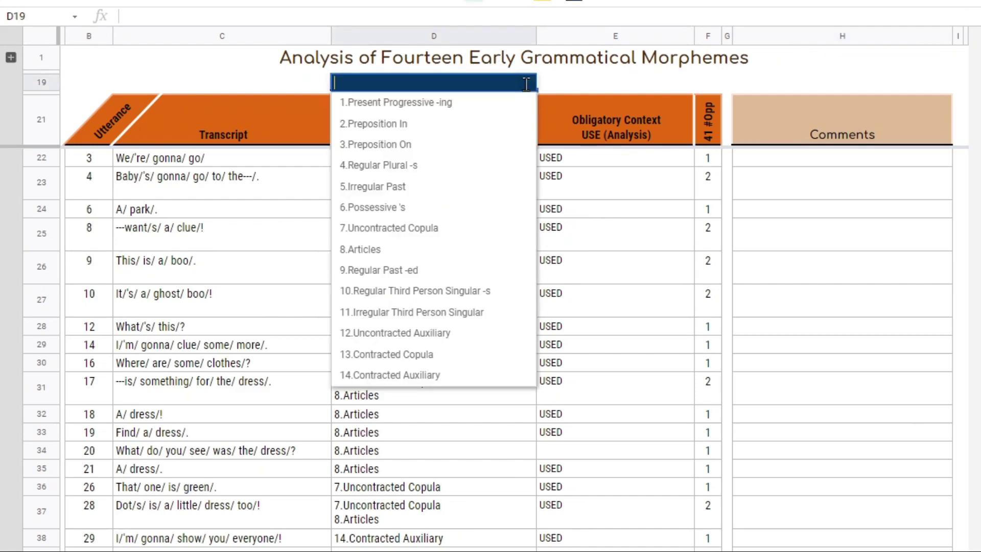
click(433, 152)
scroll(378, 409, down, 5)
scroll(371, 454, up, 5)
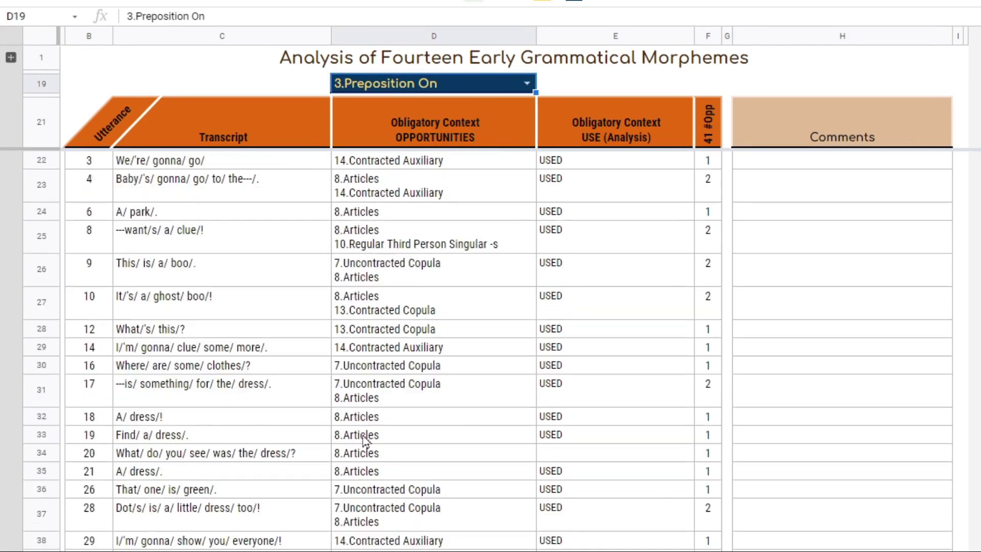
scroll(318, 326, down, 5)
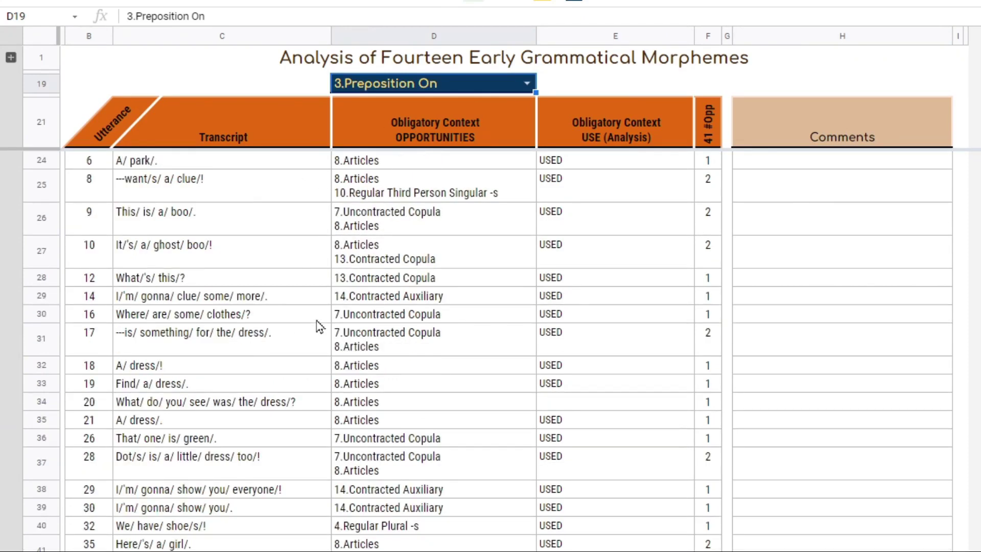
scroll(386, 411, down, 1)
scroll(417, 214, up, 6)
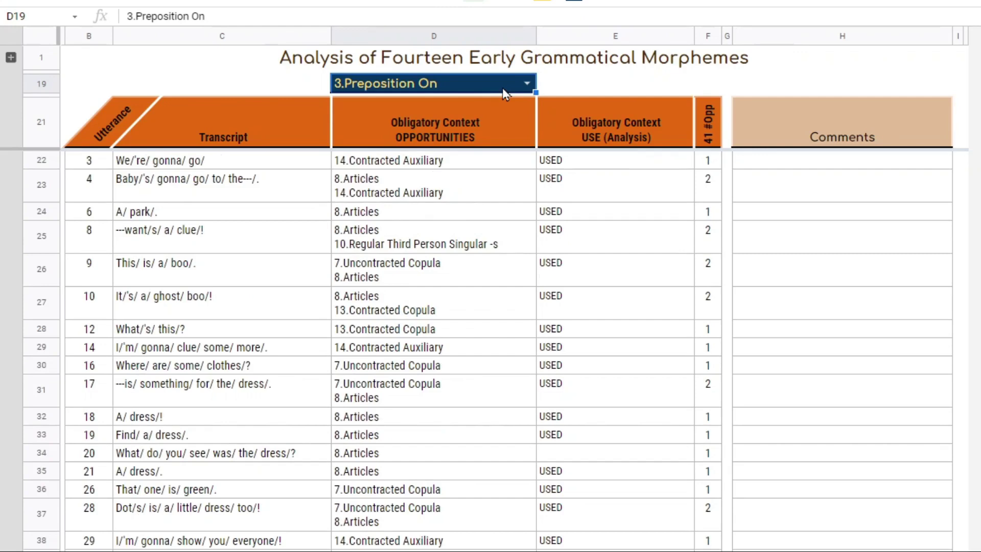
Highlight 1.Present Progressive -ing instead and check utterances 36 and 46's entries
click(526, 83)
click(408, 102)
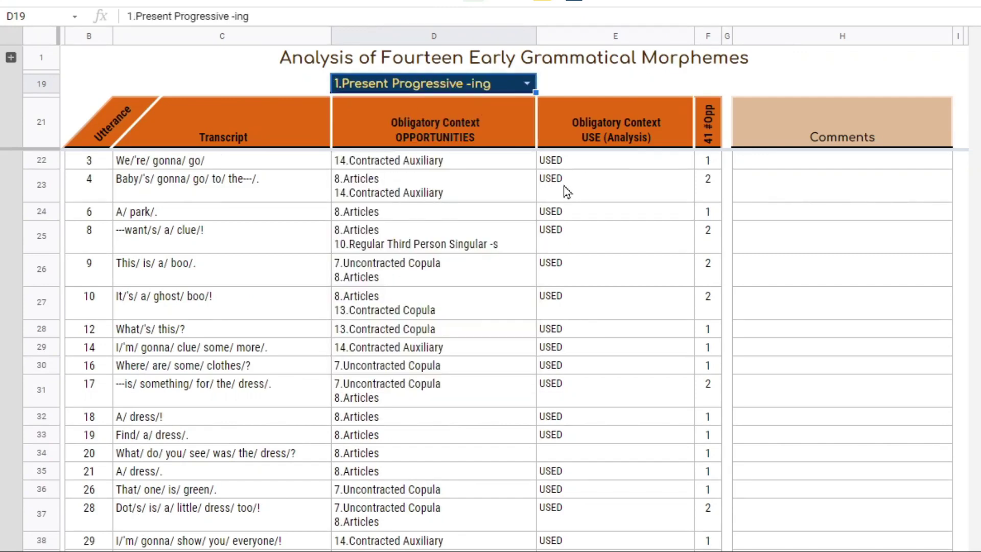
scroll(559, 344, down, 4)
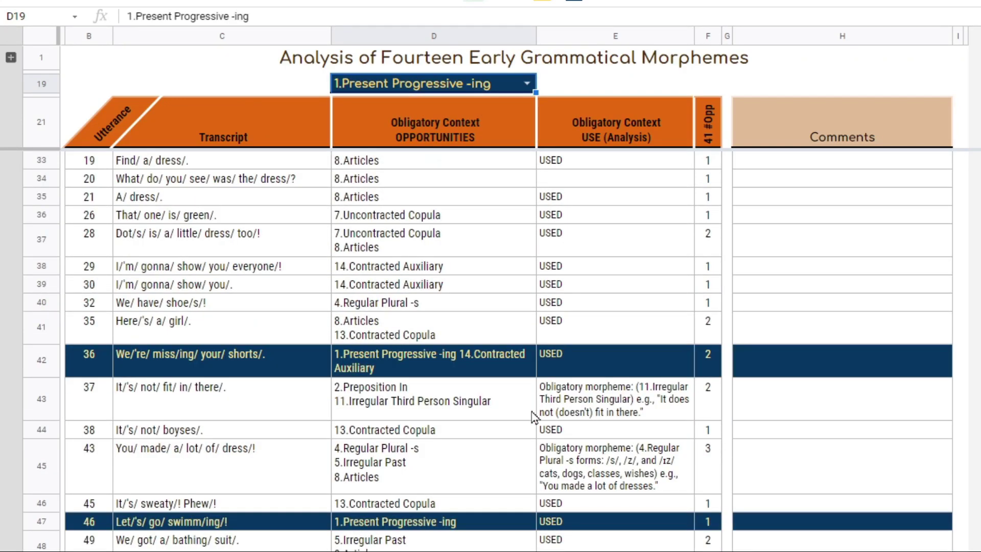
scroll(429, 376, down, 1)
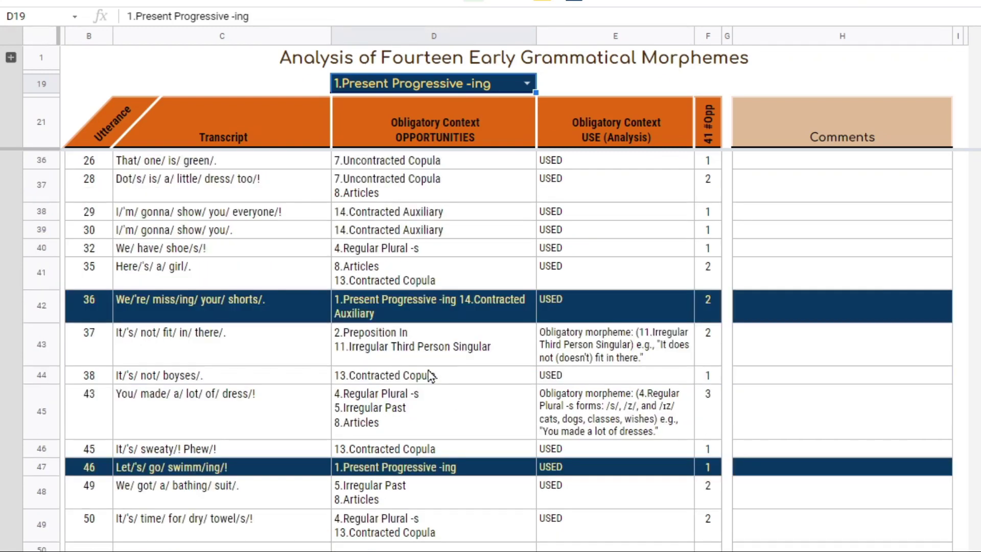
click(88, 305)
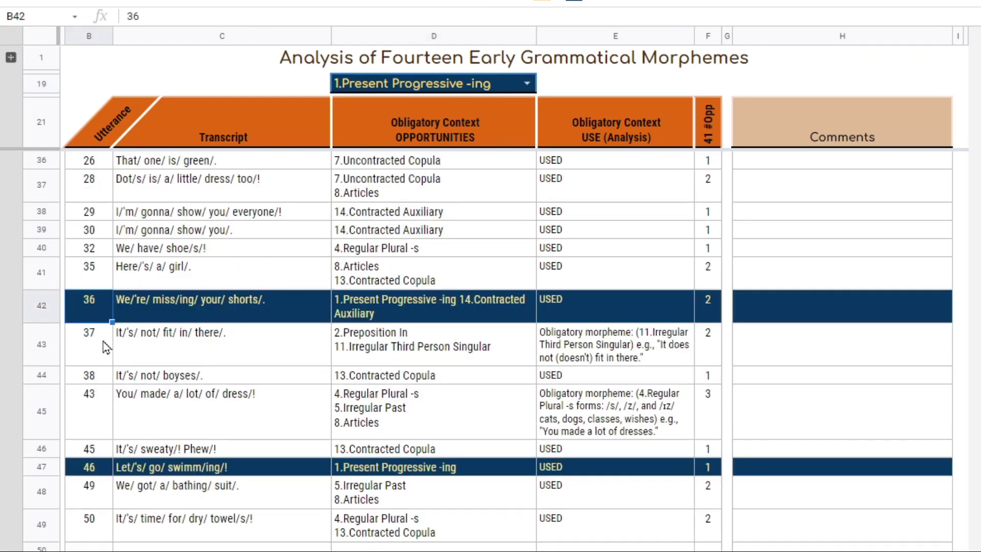
click(102, 469)
click(178, 472)
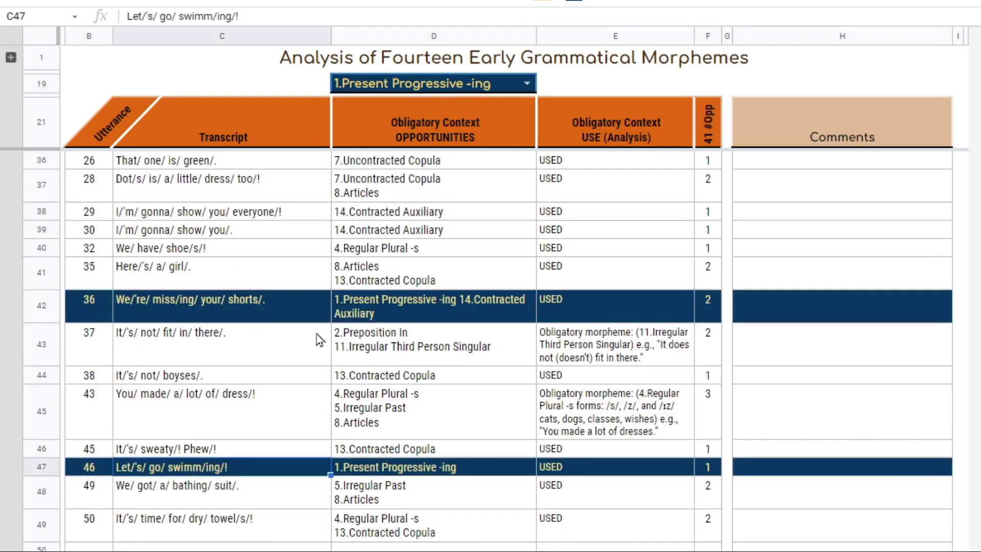
click(402, 317)
click(594, 302)
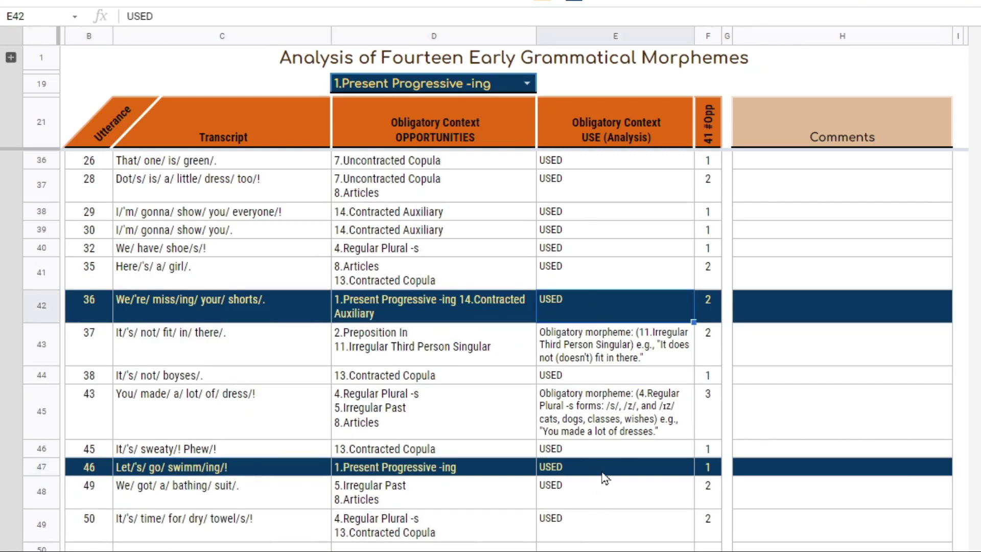
click(602, 474)
Switch the highlighted morpheme to 5.Irregular Past and check utterance 43's opportunity
click(460, 85)
text(5)
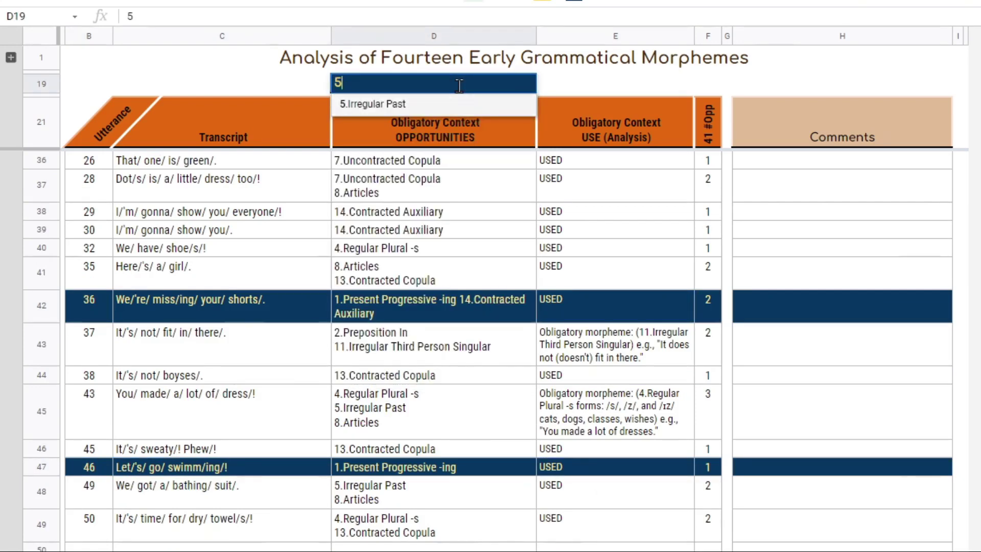
key(Return)
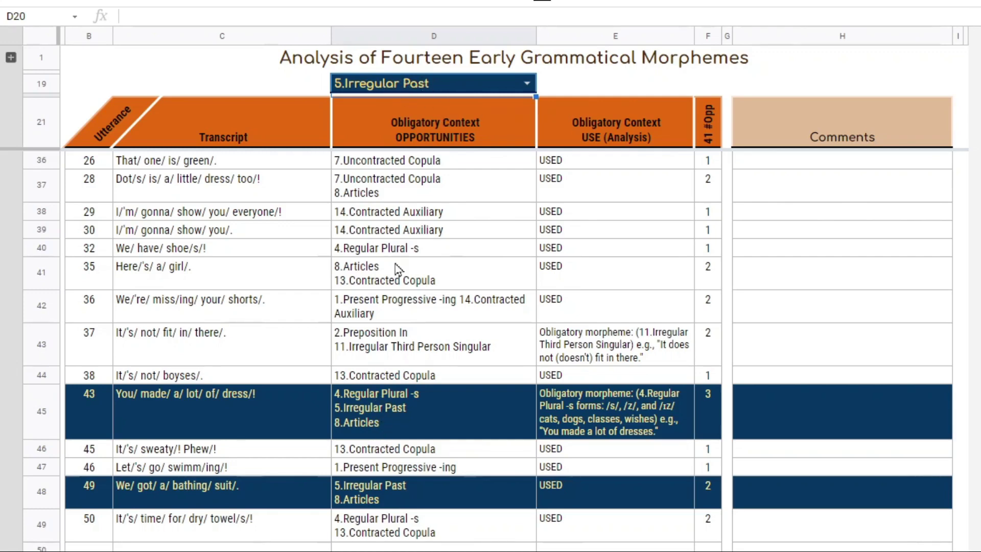
scroll(404, 412, up, 5)
scroll(405, 404, down, 5)
click(405, 390)
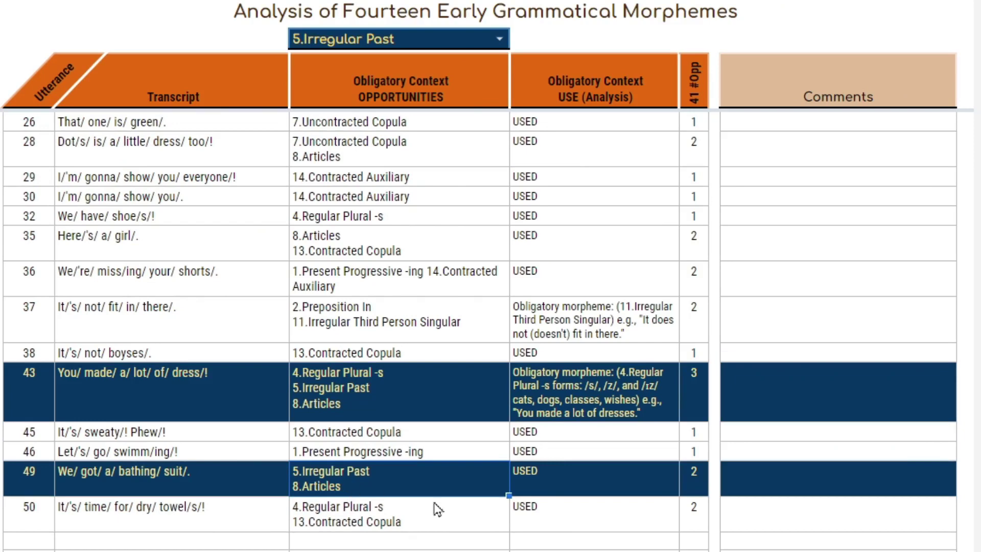
scroll(504, 402, up, 3)
scroll(503, 402, up, 3)
scroll(505, 378, down, 4)
scroll(505, 378, up, 4)
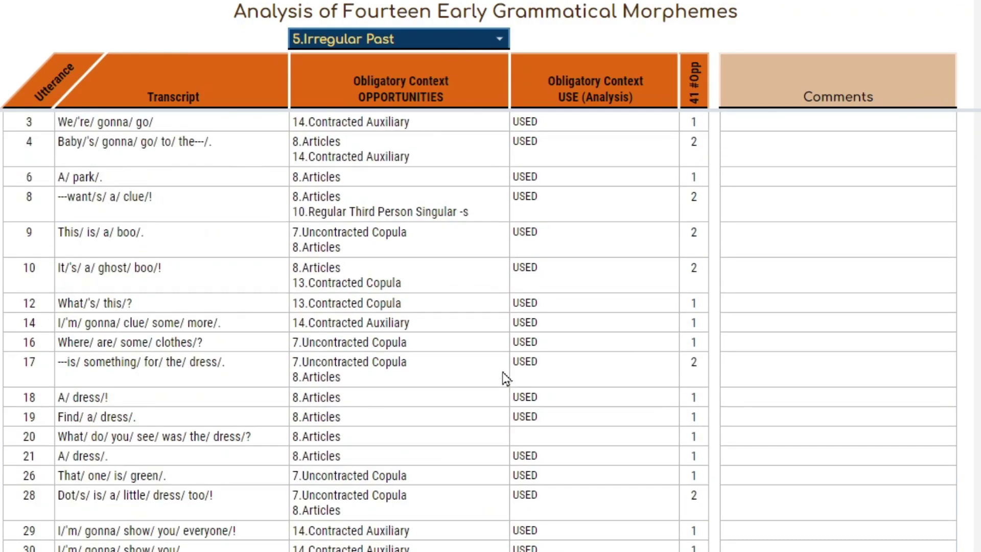
Delete 5.Irregular Past from the D2 morpheme search cell
click(457, 33)
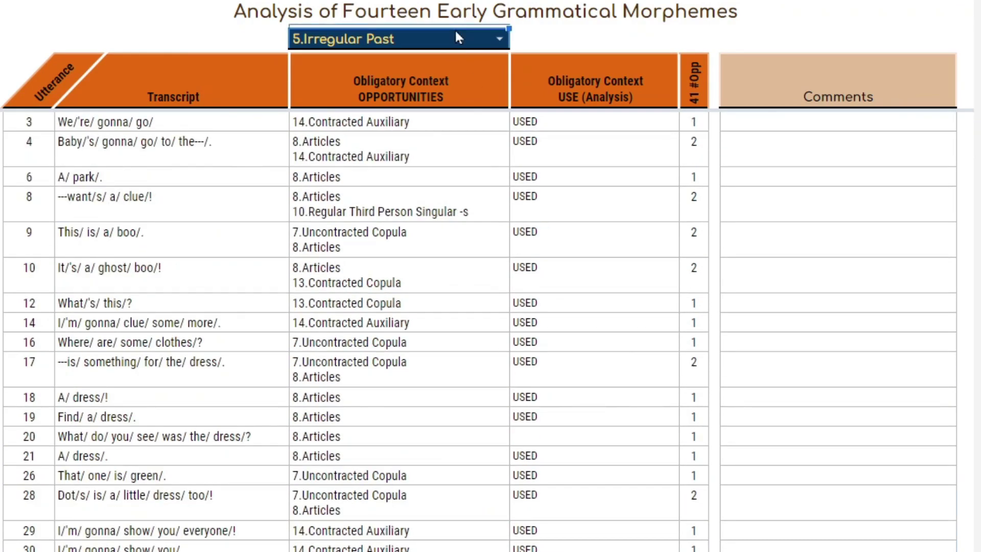
key(Delete)
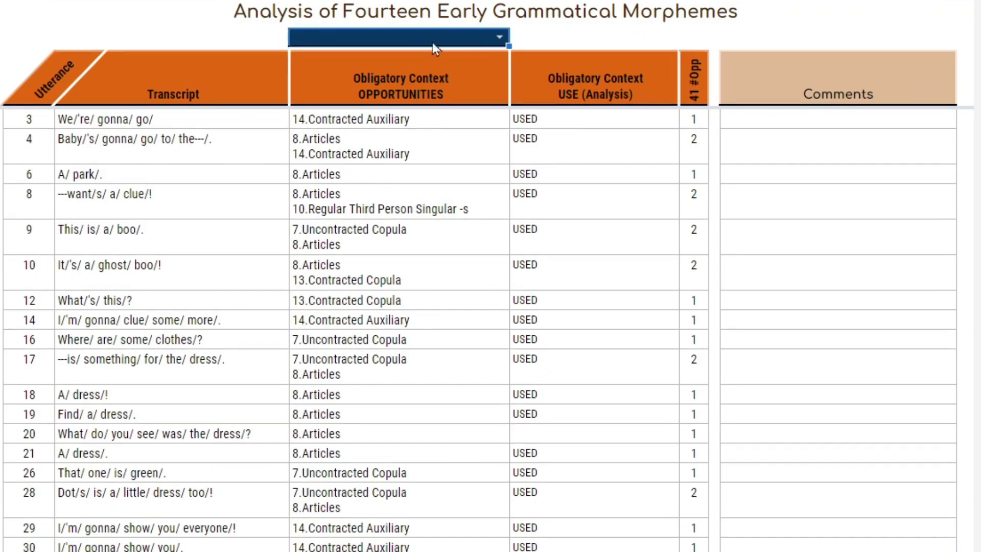
scroll(372, 463, down, 6)
scroll(372, 473, up, 5)
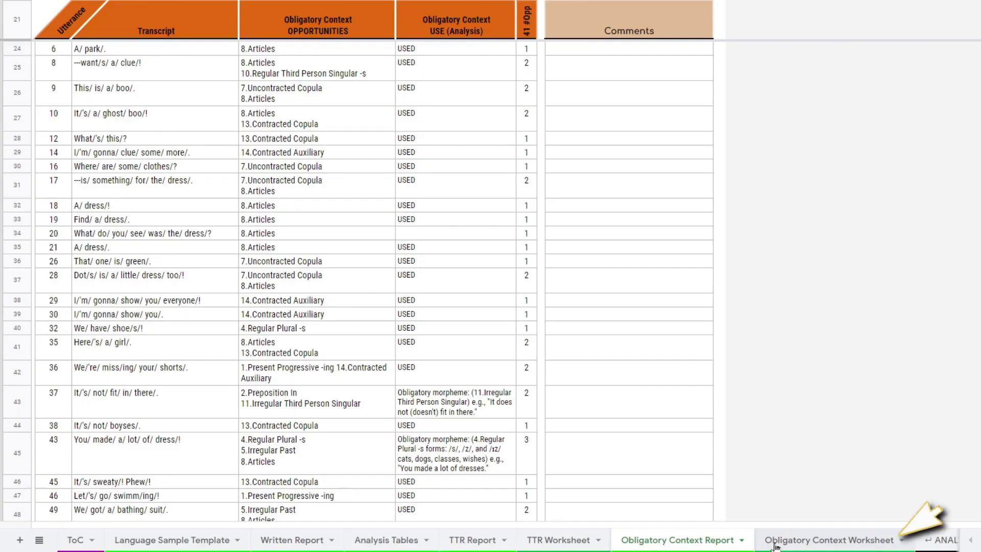
On the Obligatory Context Worksheet, reveal rows 1–4 and search for 1.Present Progressive -ing
click(774, 545)
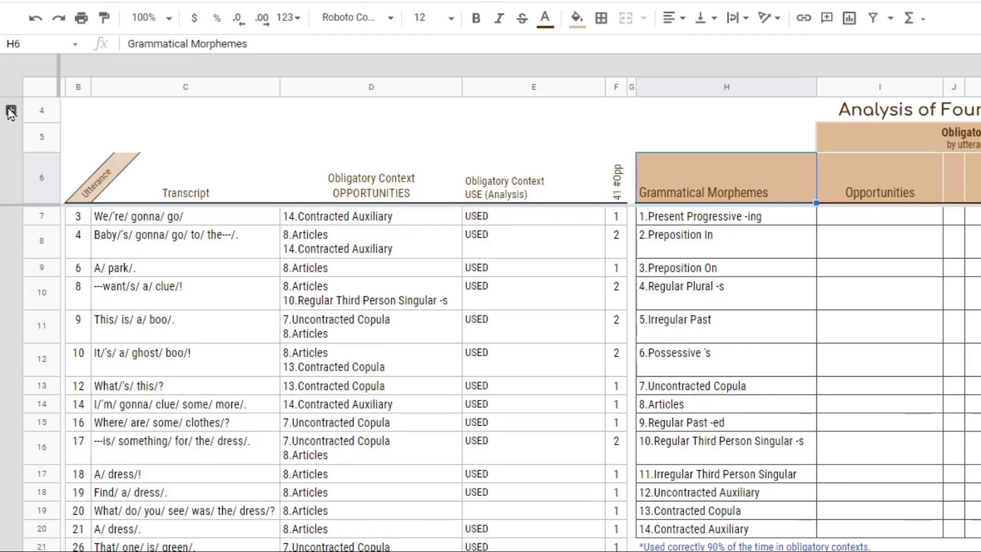
click(9, 106)
click(332, 121)
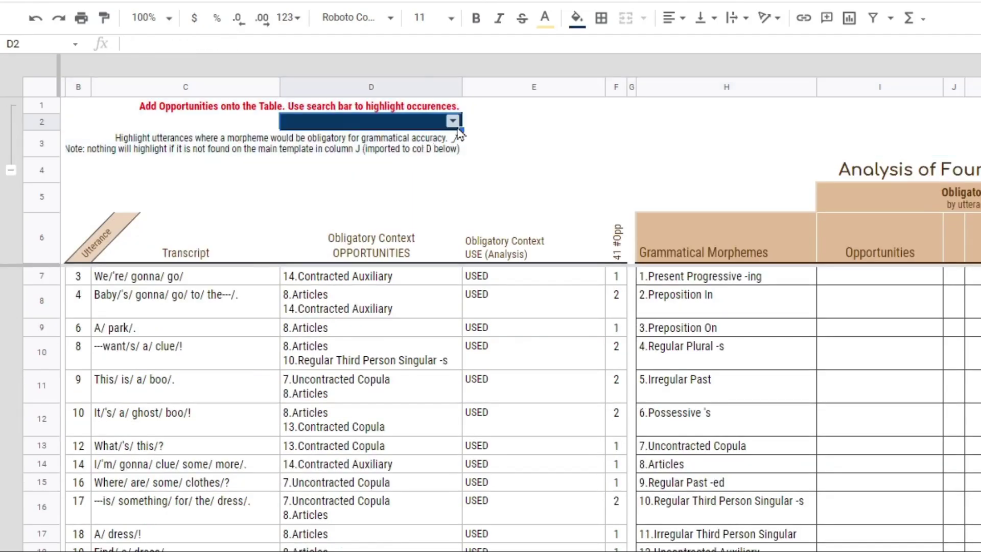
click(452, 121)
click(383, 149)
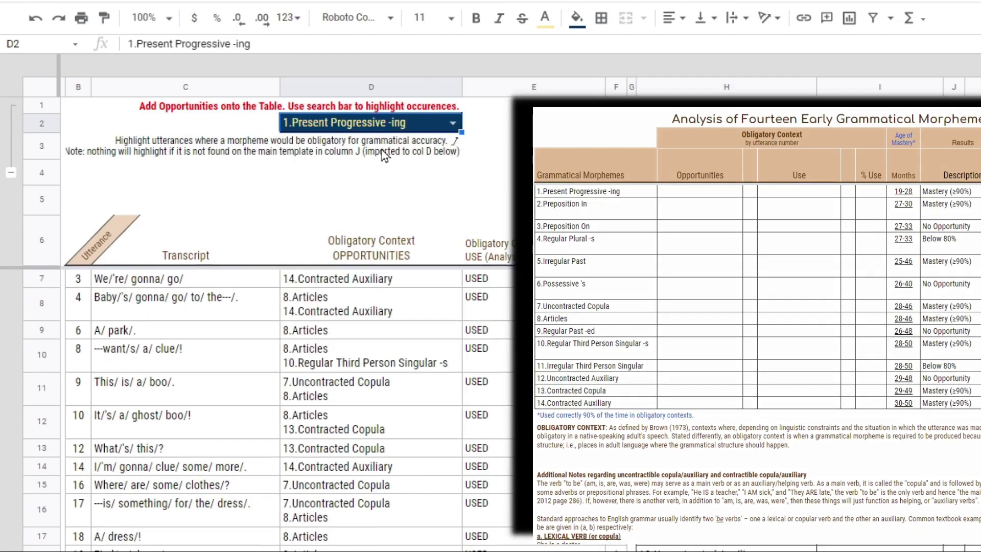
click(452, 124)
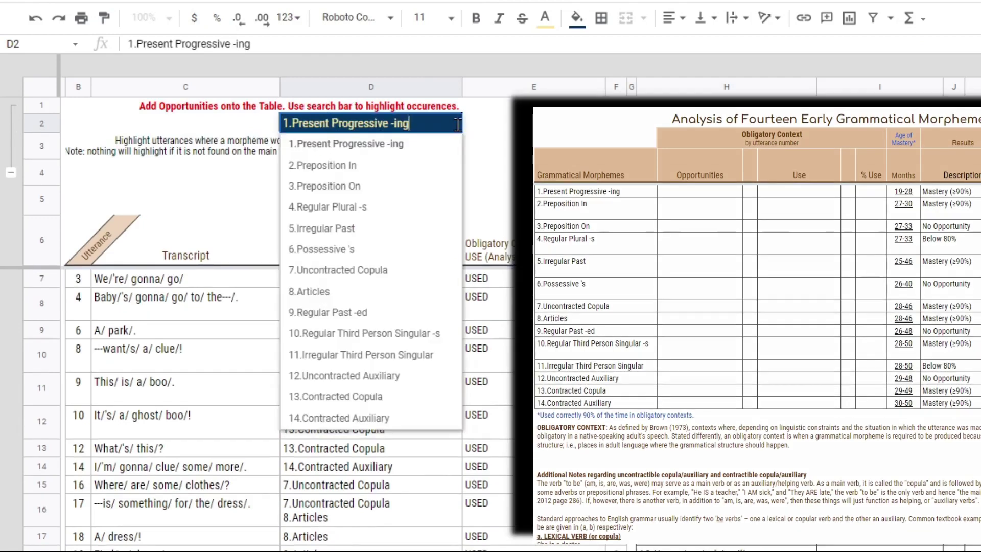
click(104, 230)
key(Left)
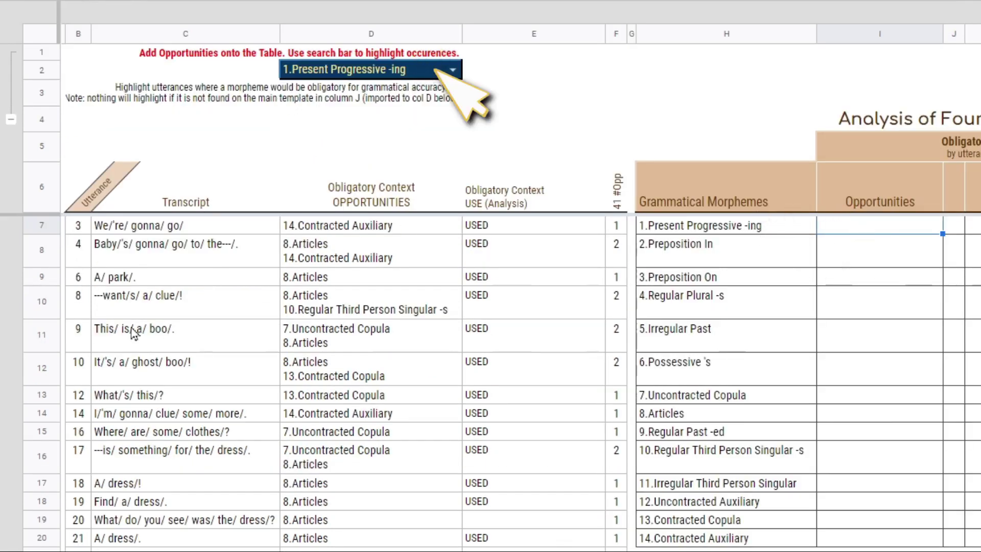
scroll(103, 408, down, 5)
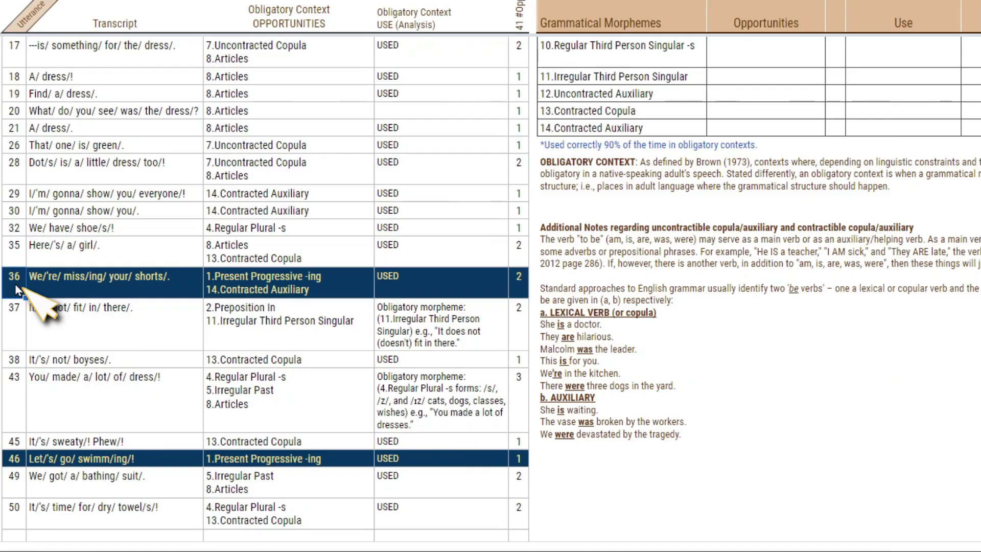
scroll(19, 466, up, 10)
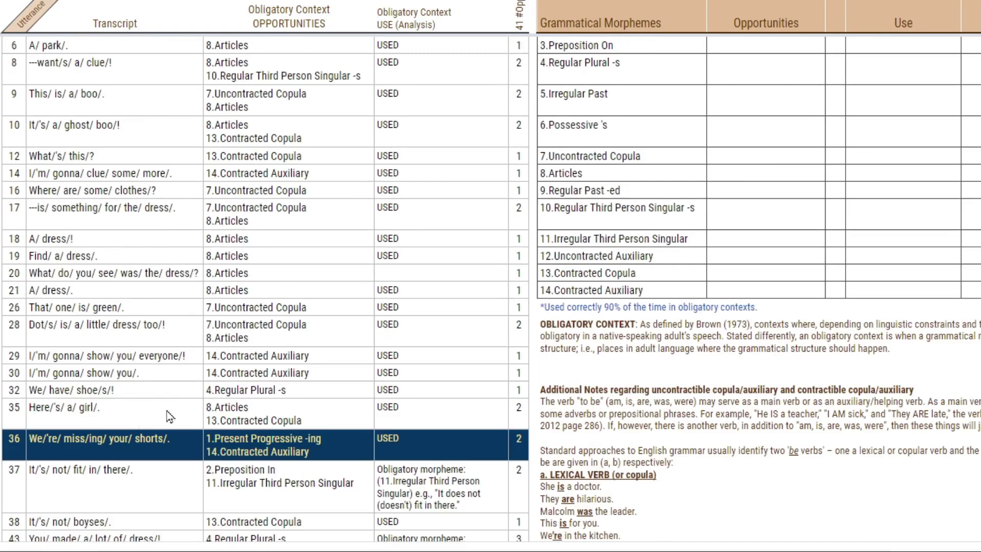
Enter 36/46/ as the Present Progressive -ing opportunities and copy it into Use
text(36/46/)
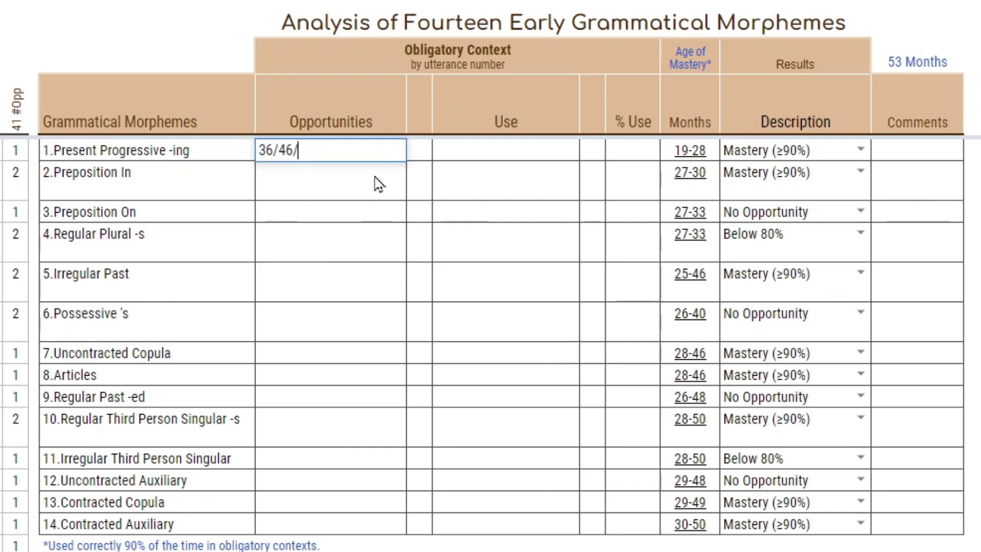
key(Return)
click(415, 156)
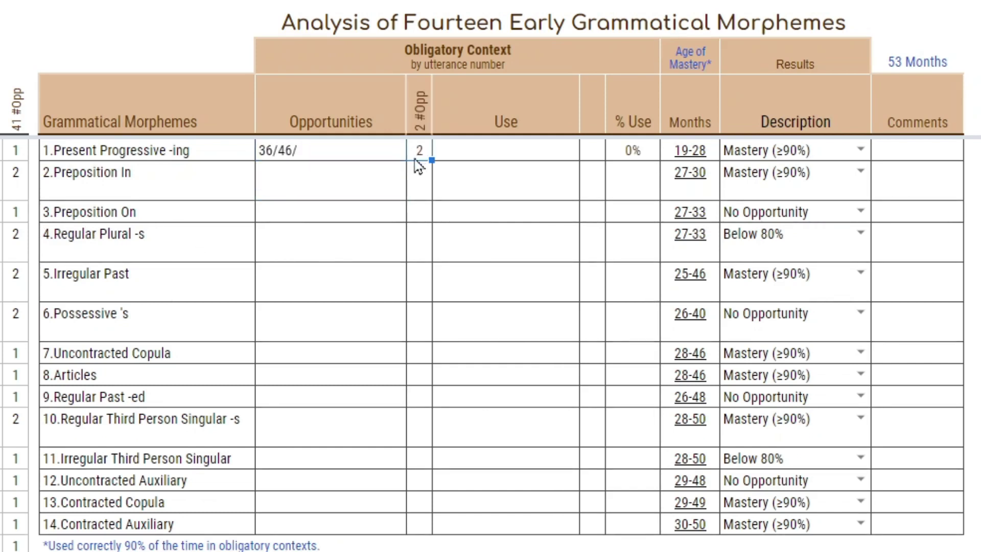
click(316, 153)
key(ctrl+c)
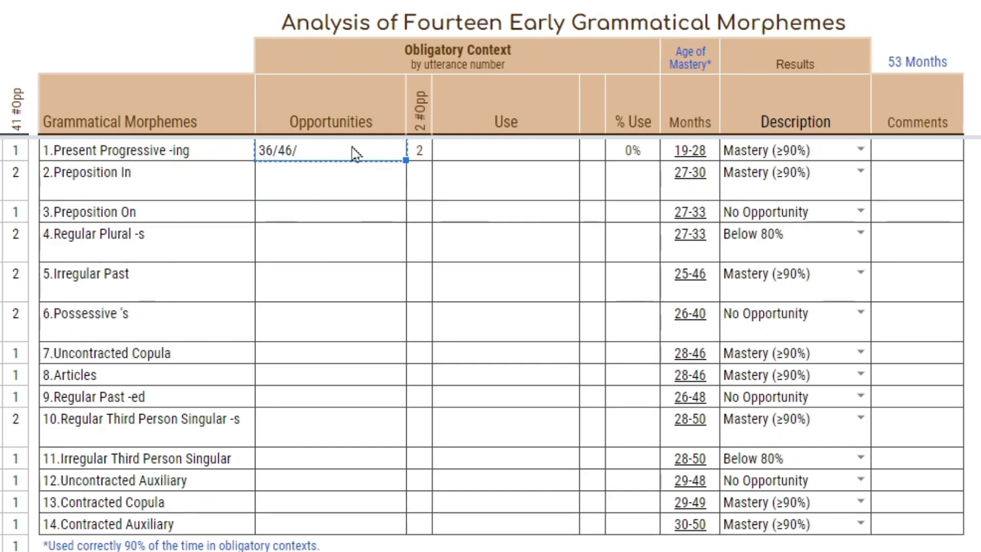
click(471, 153)
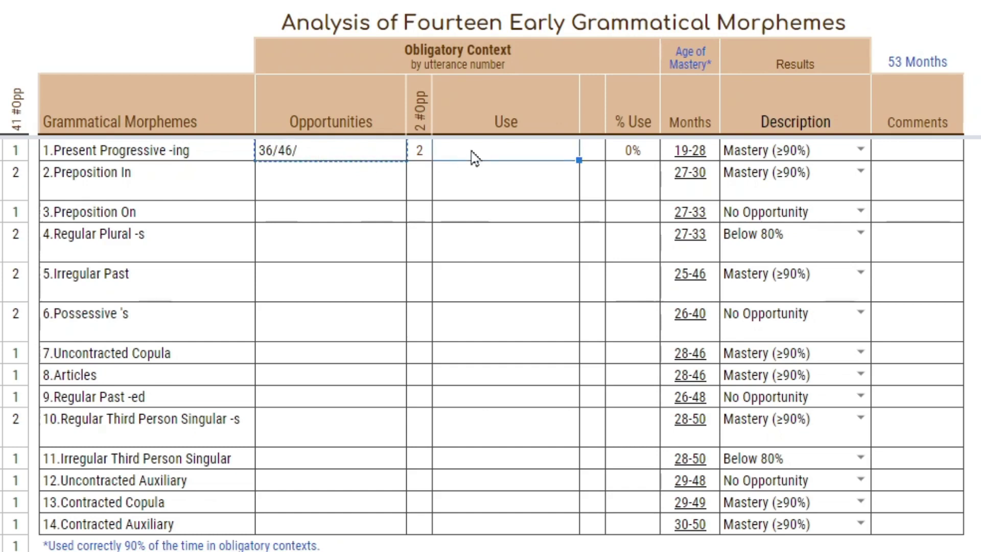
key(ctrl+v)
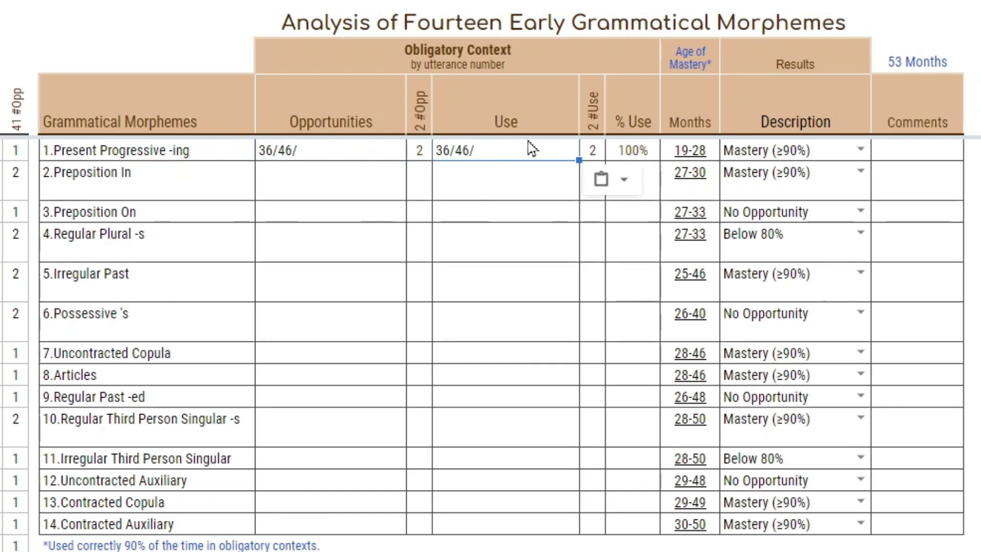
Compare the Present Progressive opportunity and use counts and review the notes for utterances 37 and 43
click(602, 157)
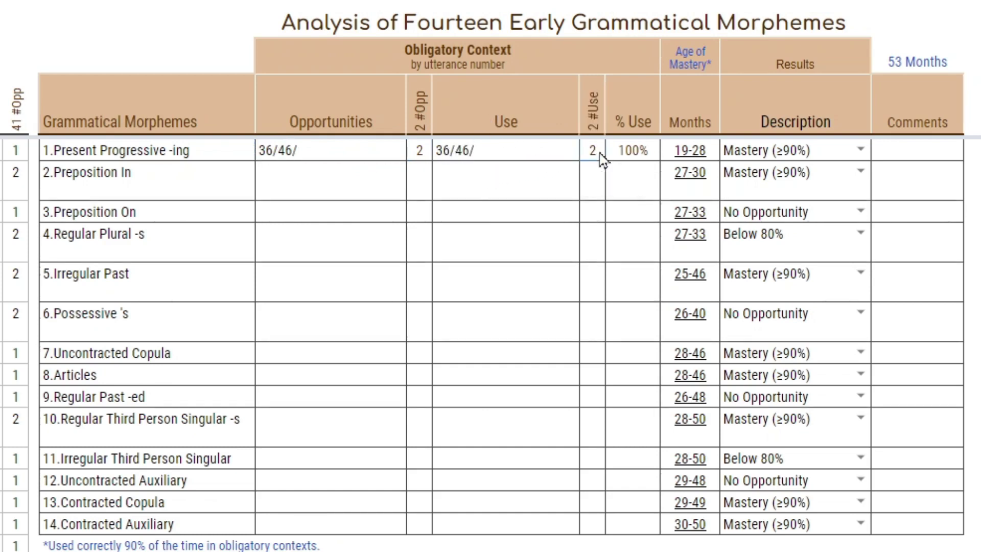
ctrl+click(417, 159)
click(321, 162)
click(491, 159)
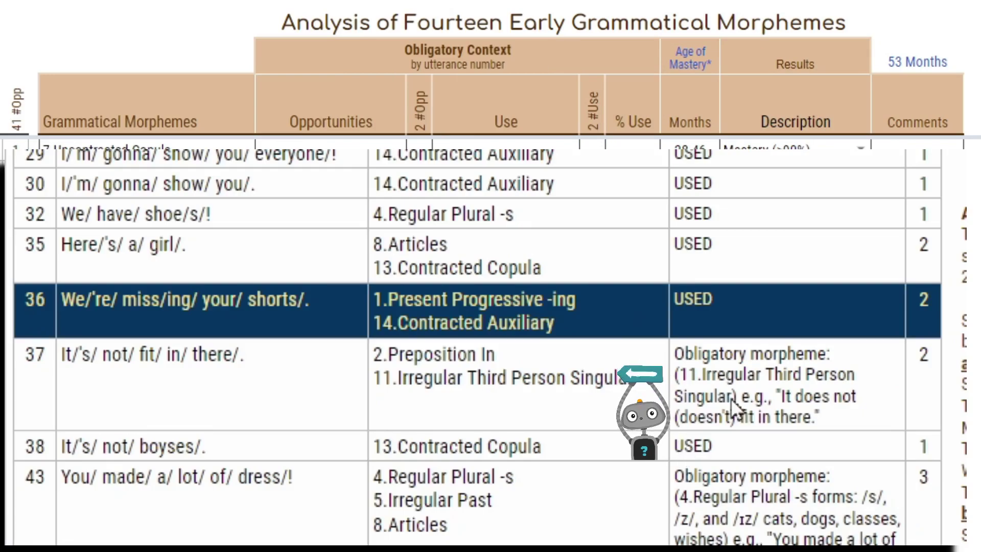
click(731, 398)
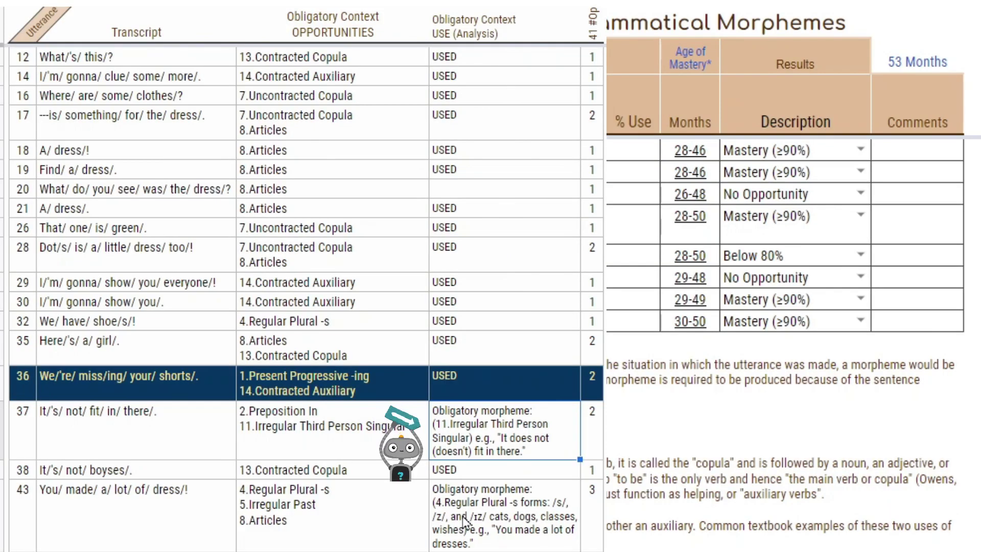
click(465, 521)
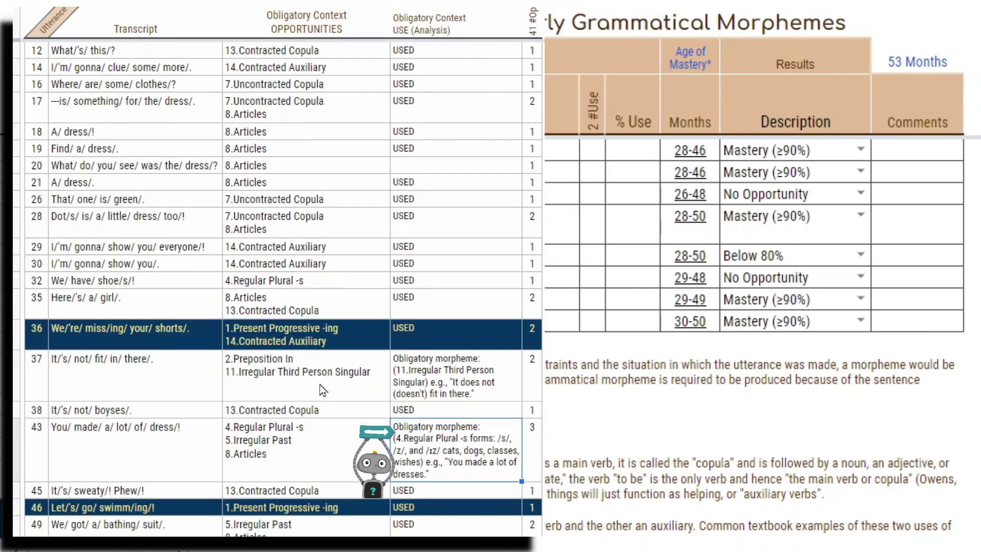
scroll(327, 426, down, 5)
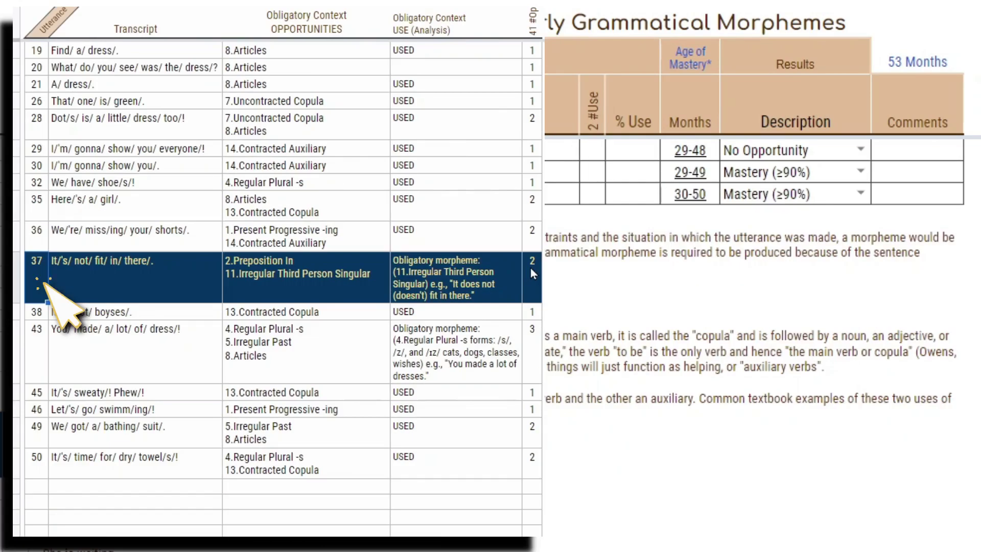
scroll(327, 426, up, 5)
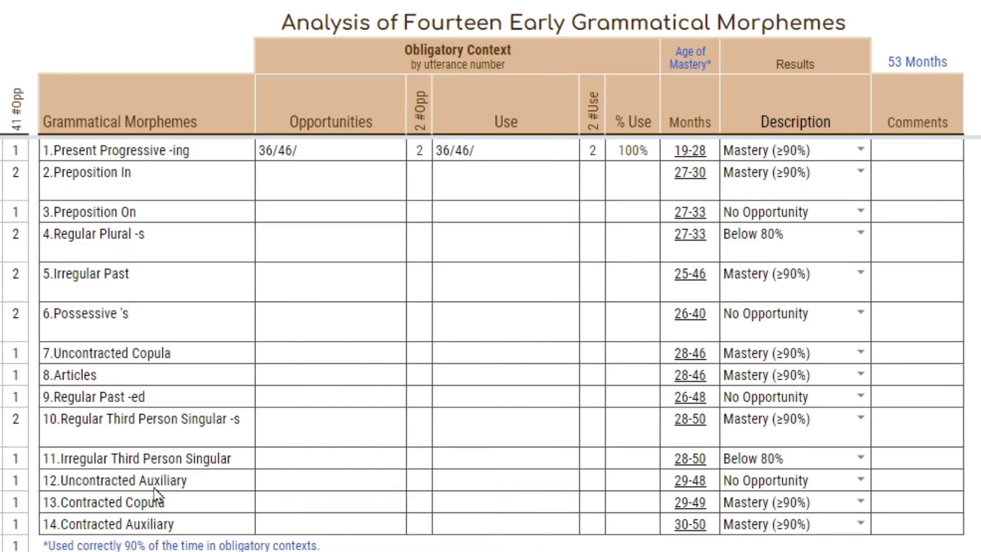
Enter 37/ as the Irregular Third Person Singular opportunity and paste it into Use
click(207, 466)
click(274, 463)
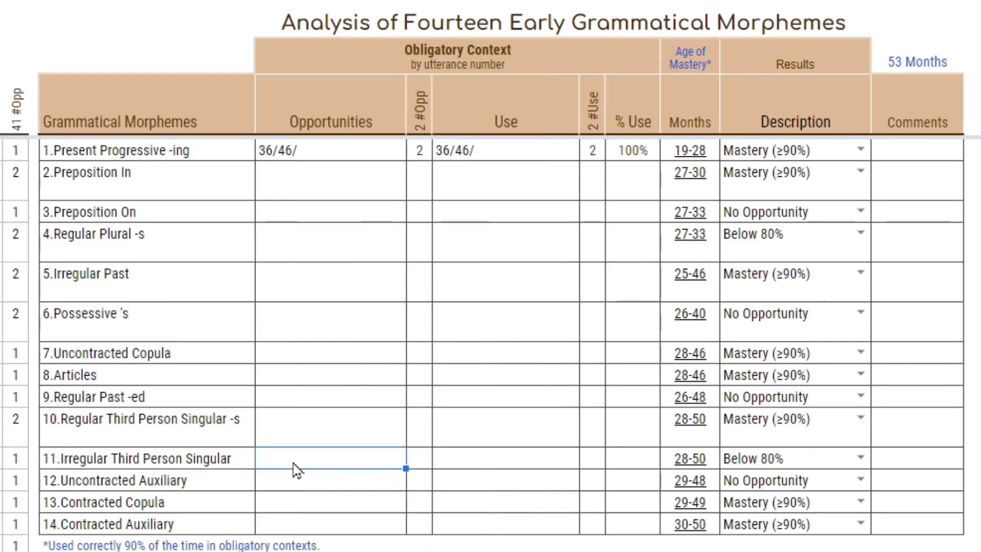
text(37/)
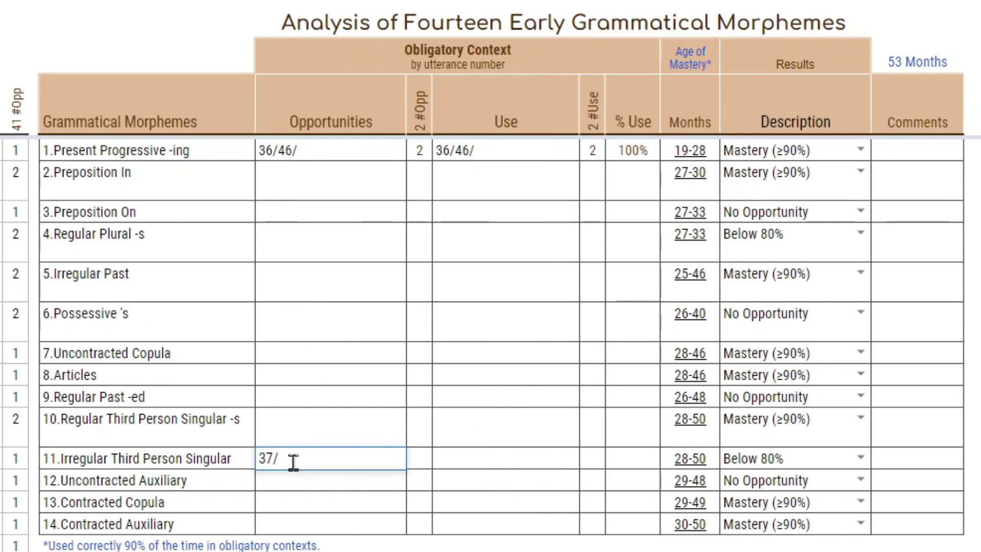
key(Return)
key(Up)
key(ctrl+c)
key(Right)
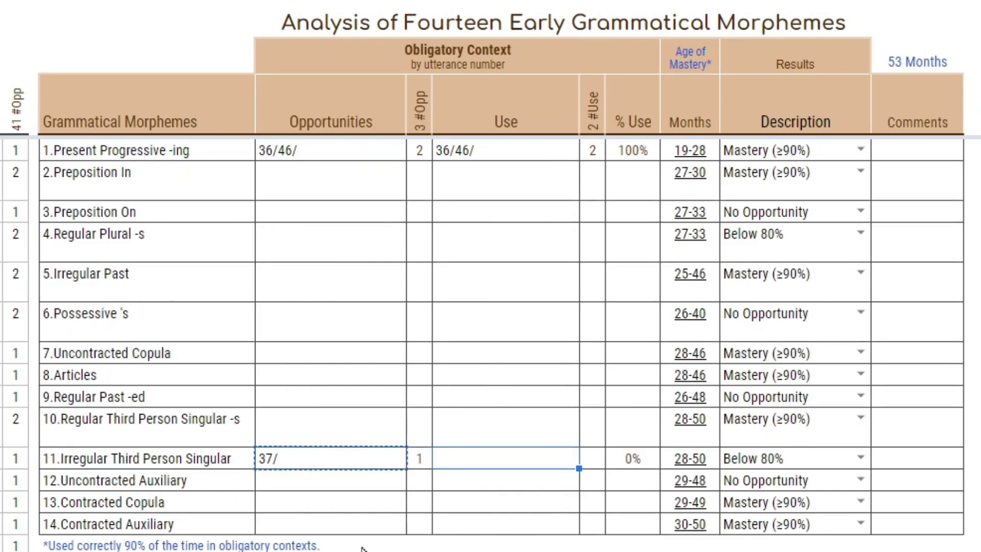
key(ctrl+v)
Change the Irregular Third Person Singular Use entry to '37 -not used', giving 0%
key(Return)
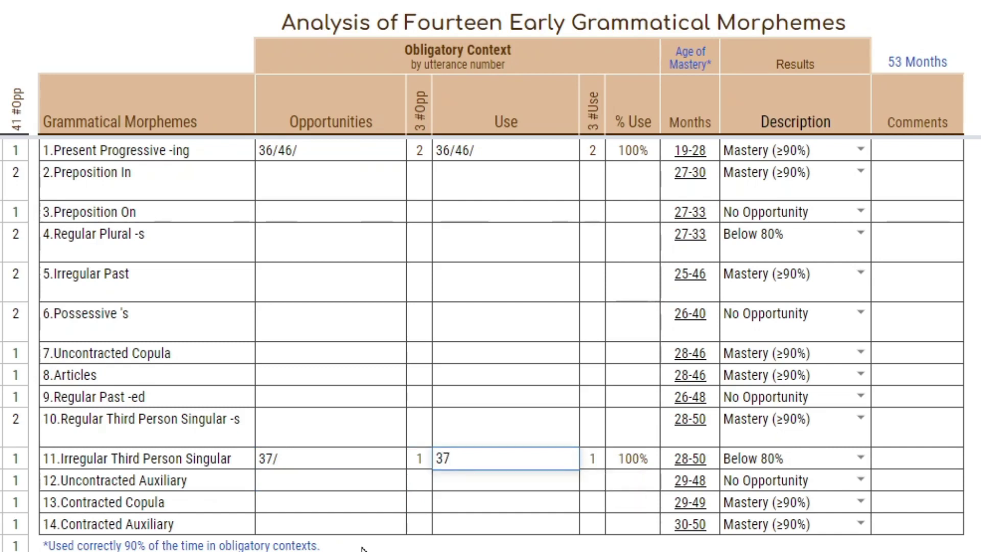
text(not used)
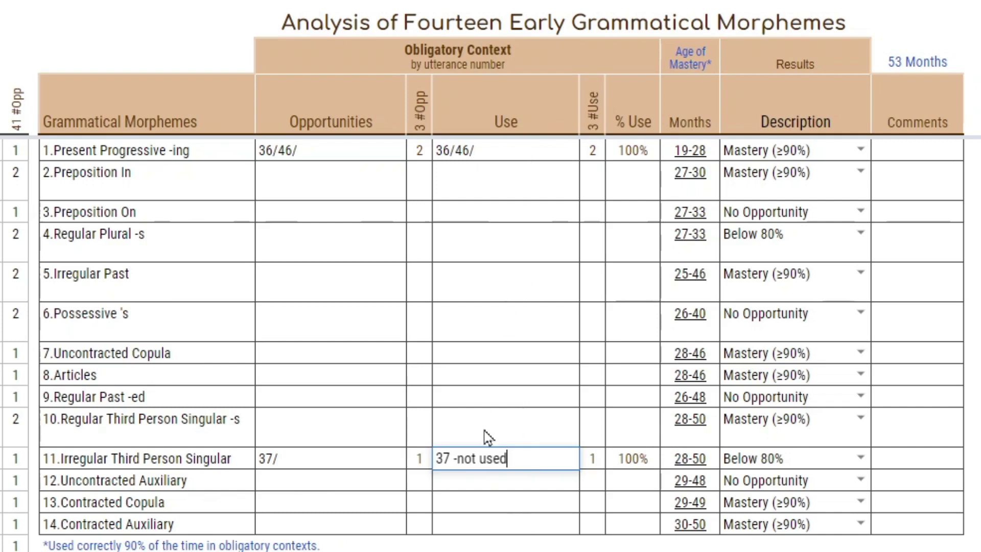
key(Return)
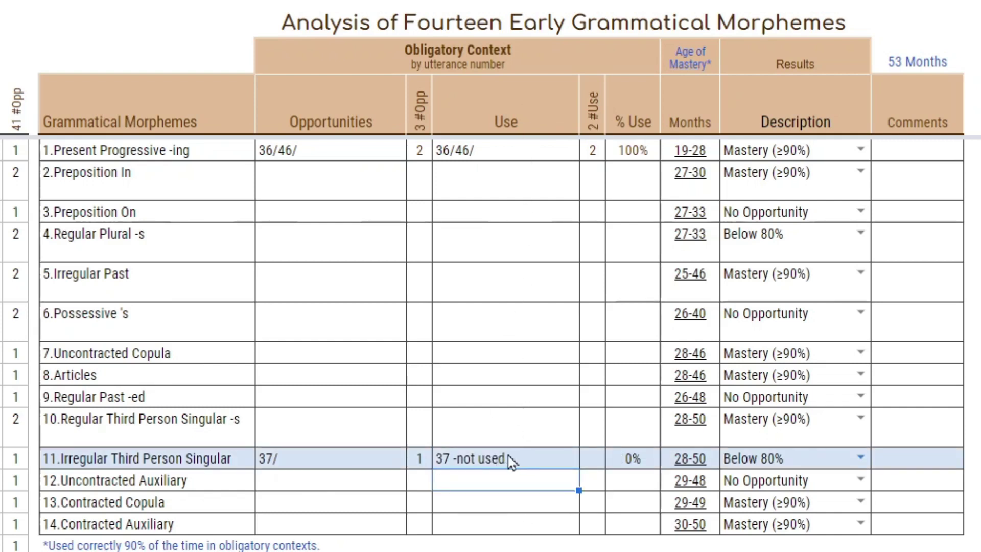
click(331, 211)
Mark Preposition On opportunities as 'No opp.' and set the morpheme search to 3
text(no )
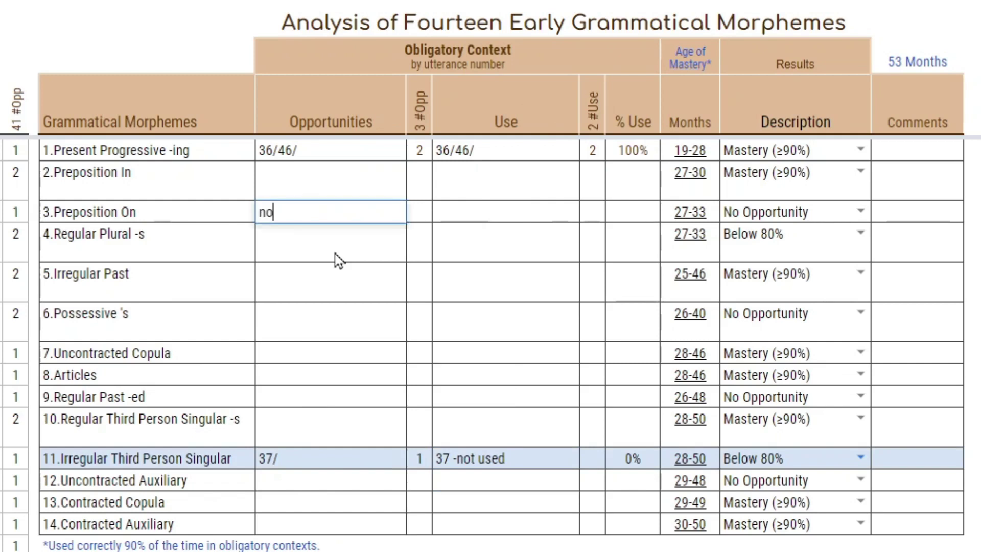
text(opp)
key(Return)
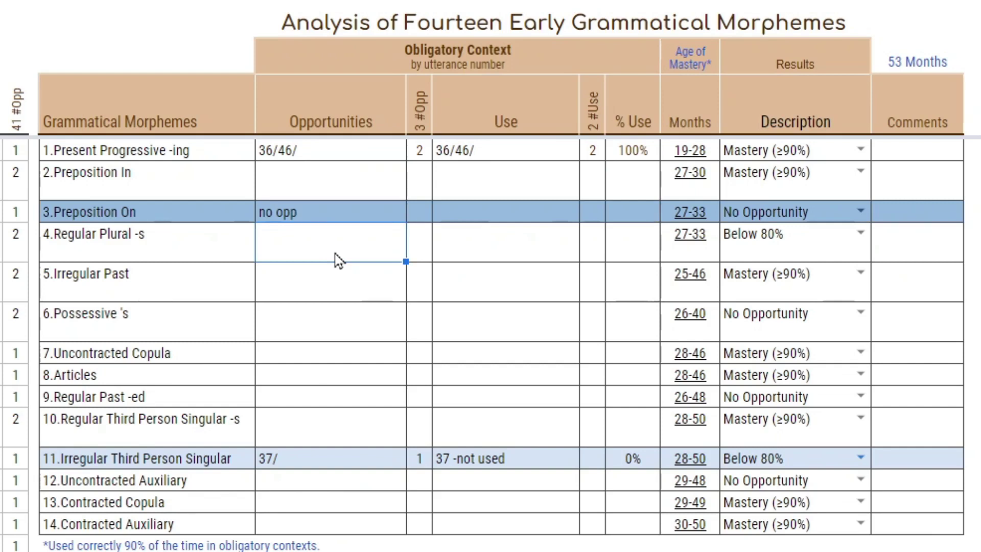
click(309, 214)
text(No o)
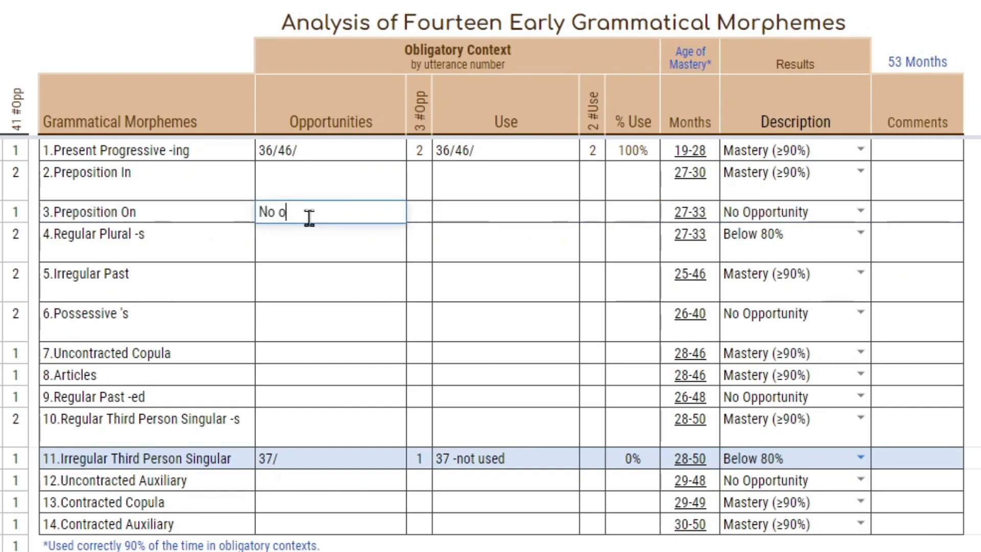
text(pp.)
key(Return)
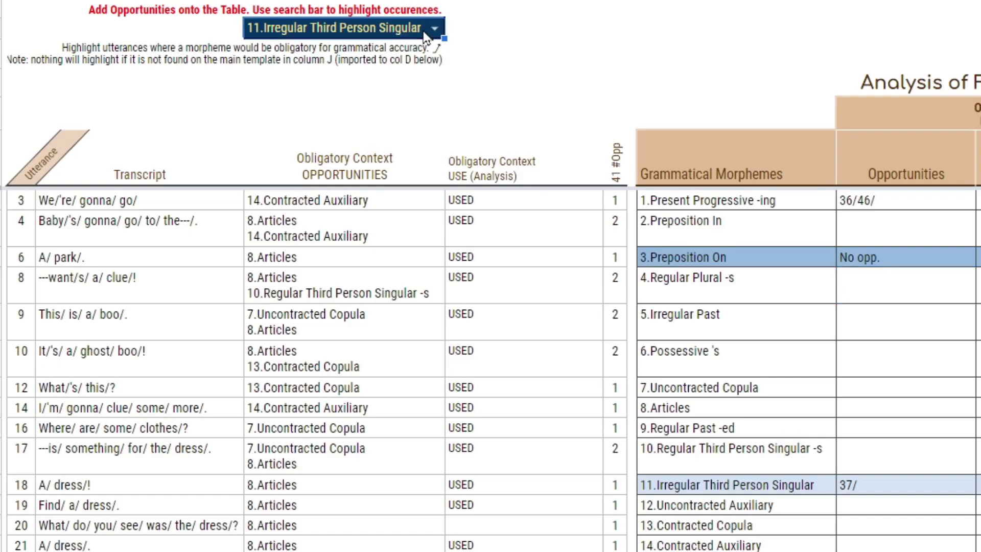
click(423, 29)
text(3)
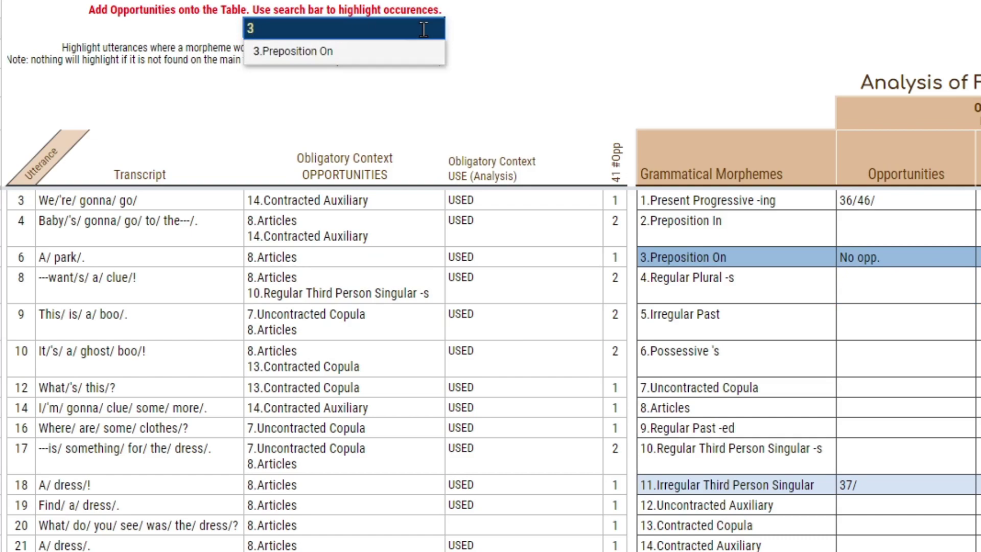
key(Return)
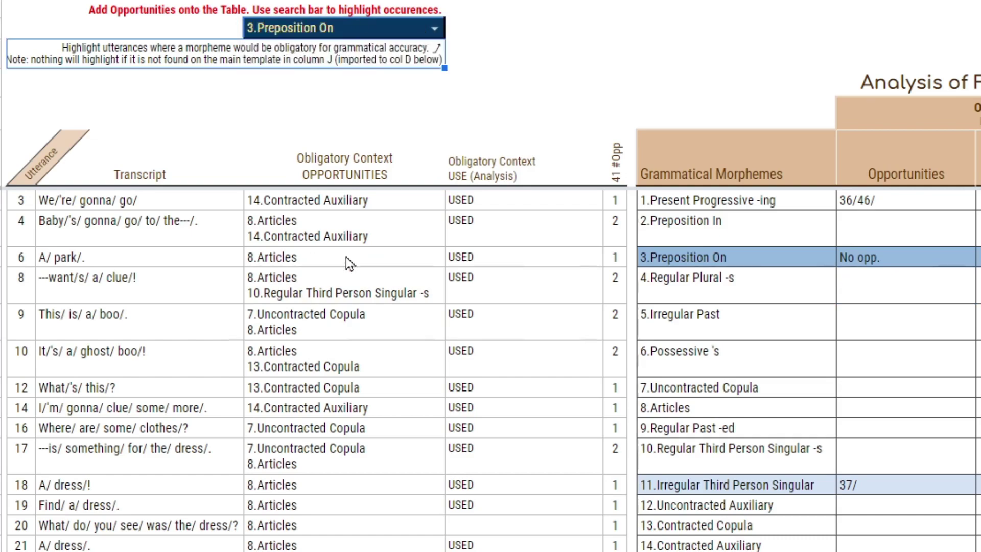
scroll(345, 258, down, 5)
scroll(322, 438, up, 5)
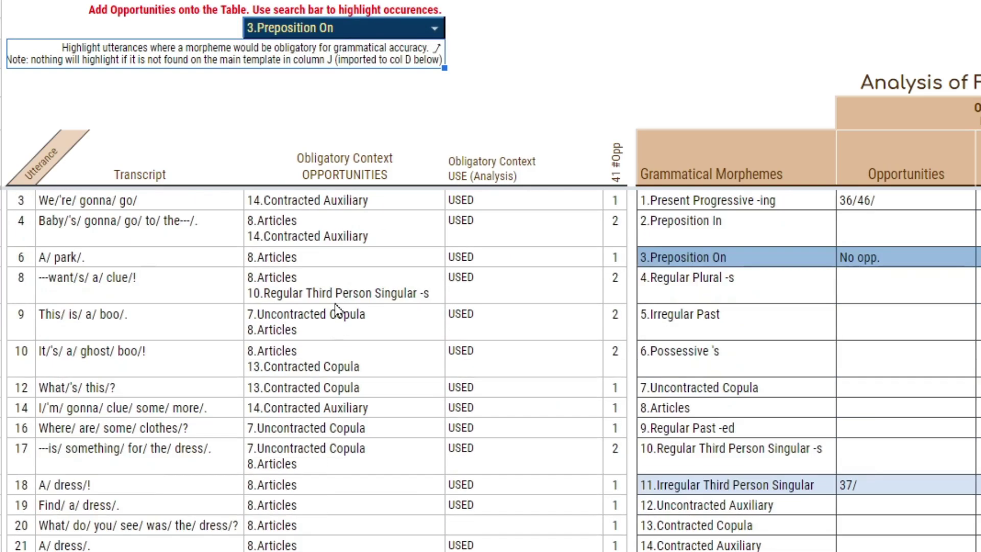
click(125, 542)
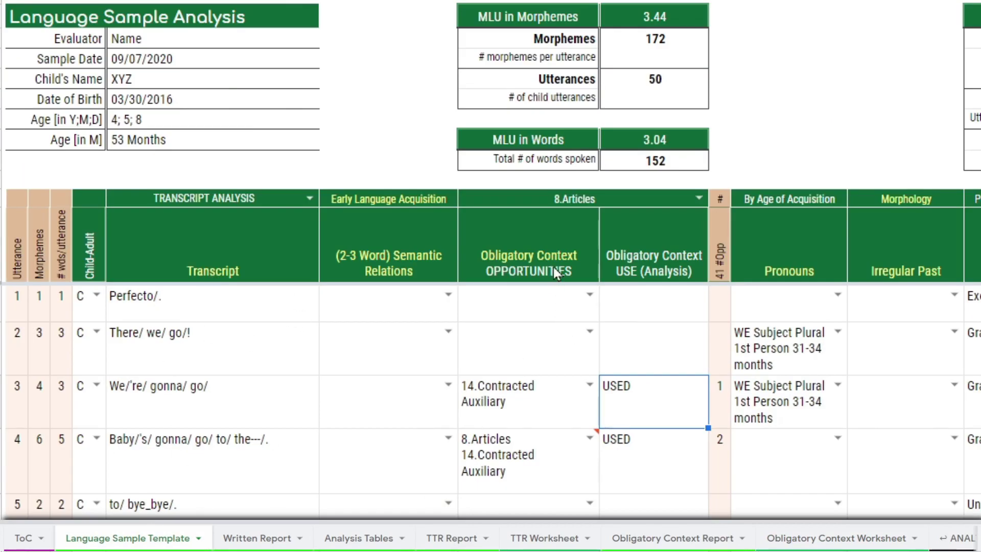
drag(529, 240, 654, 240)
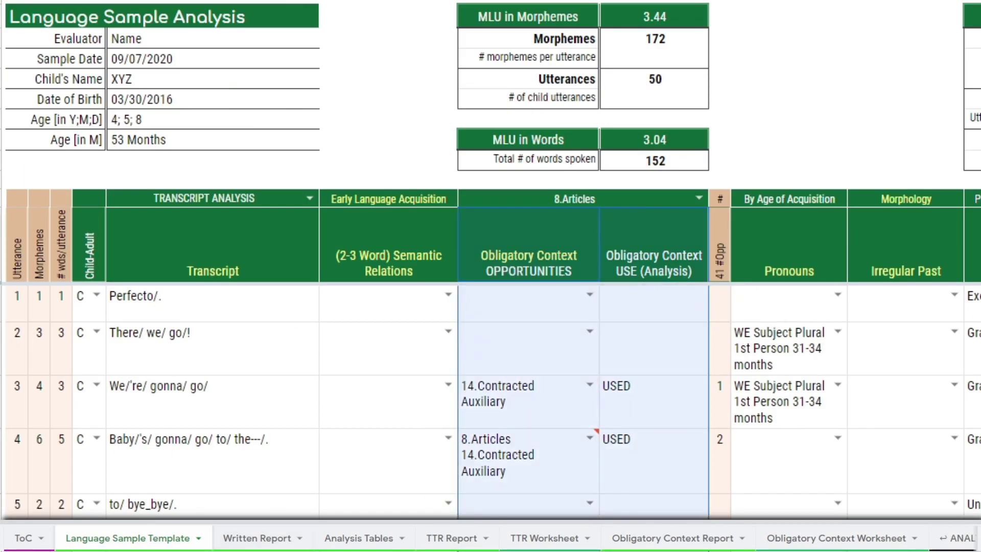
drag(219, 319, 220, 511)
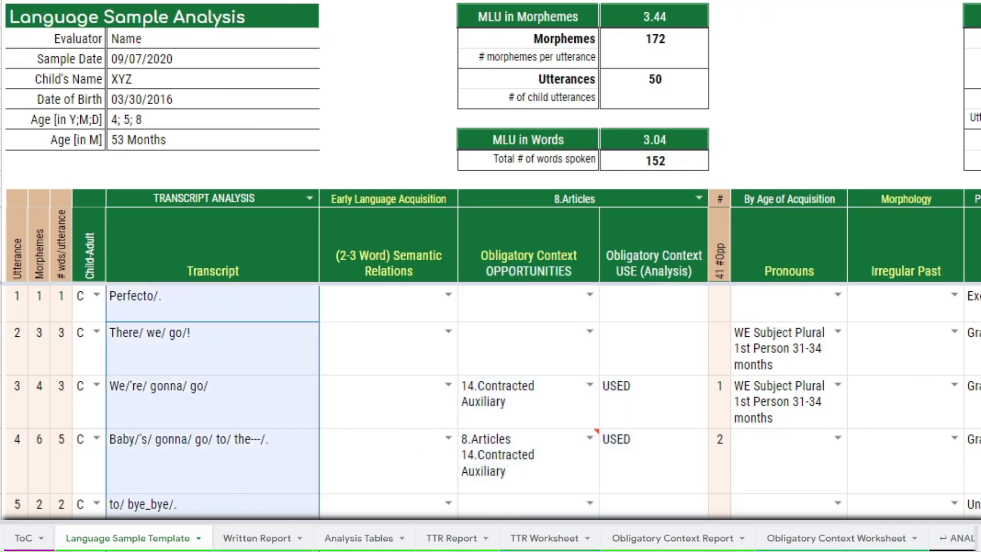
drag(546, 338, 531, 508)
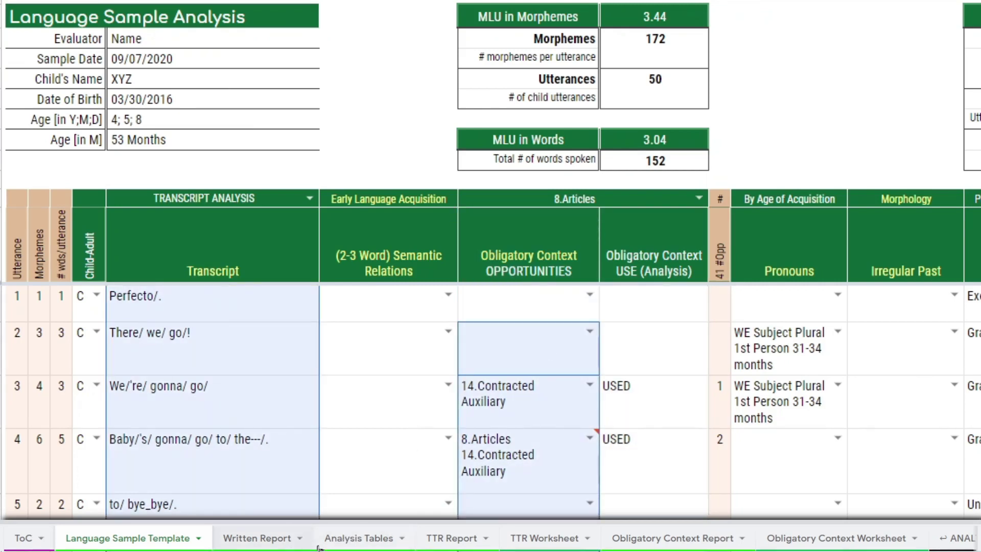
click(791, 544)
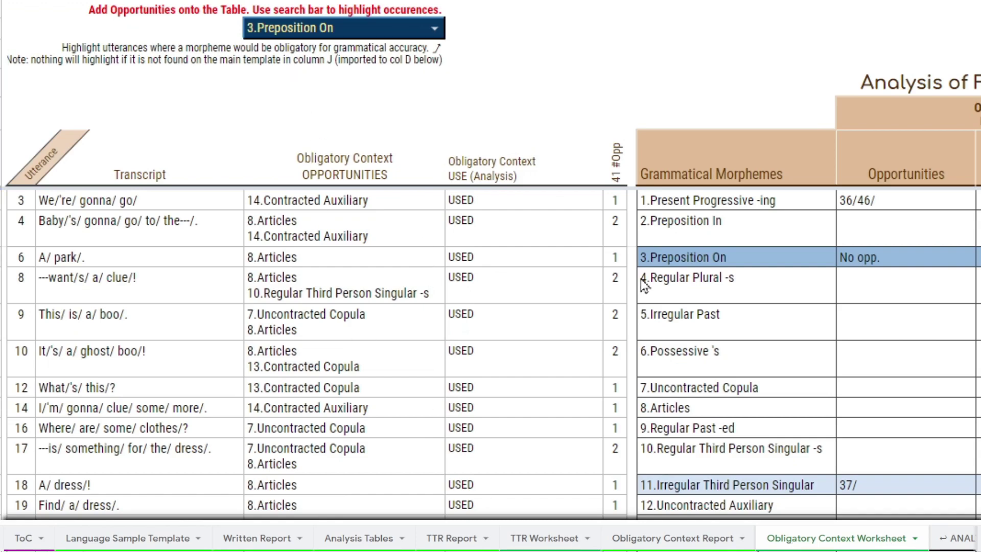
scroll(817, 261, right, 10)
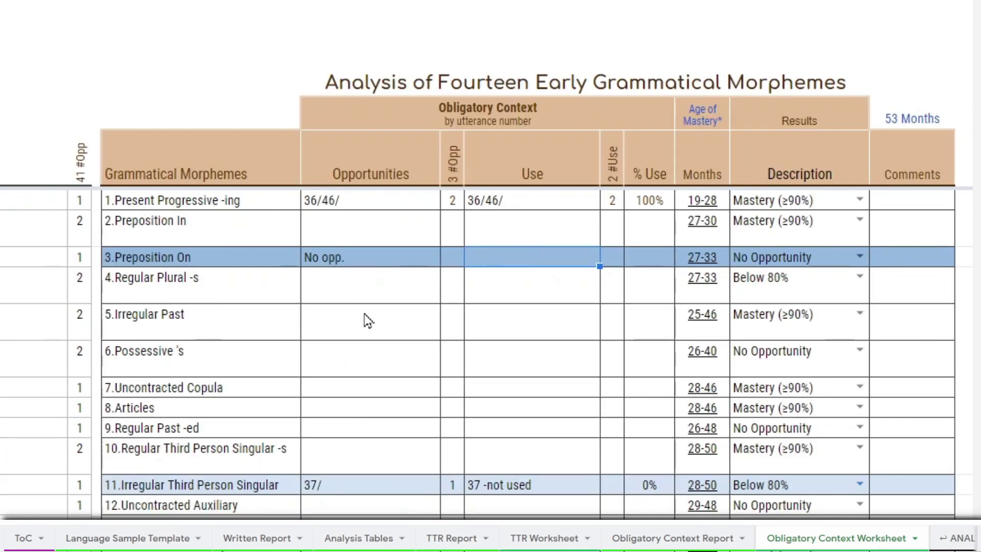
Undo the 'No opp.' entries in Preposition On and select the Opportunities column for pasting
text(No opp.)
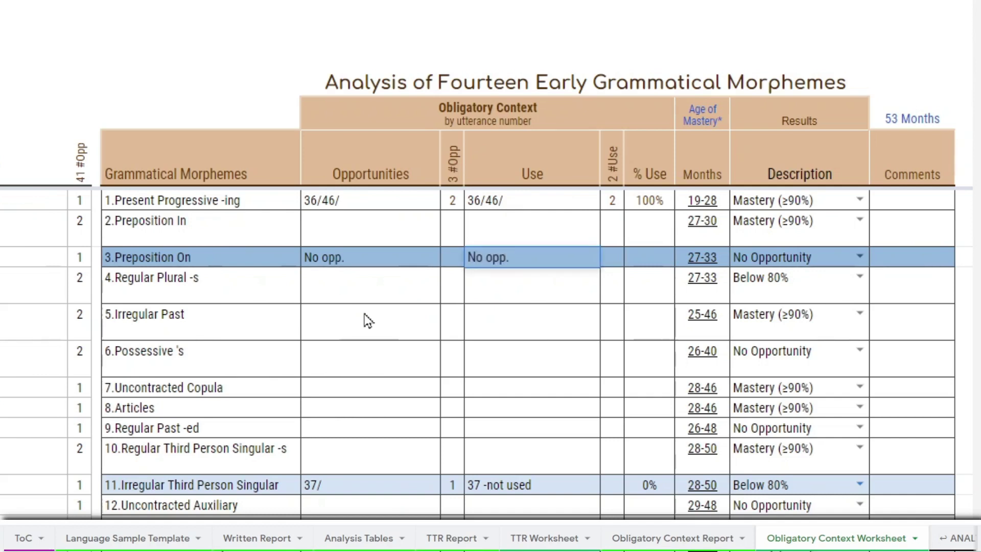
key(ctrl+z)
key(ctrl+z)
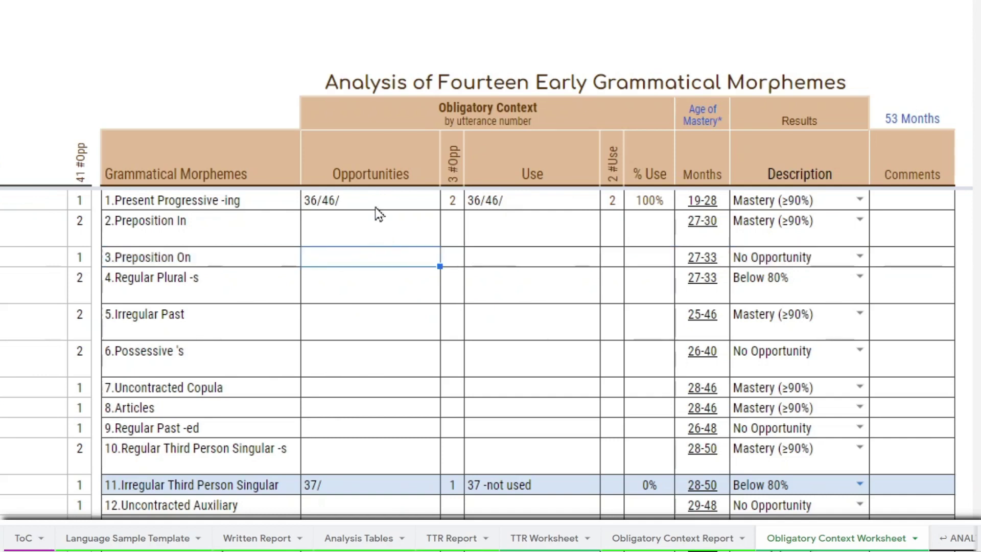
drag(375, 207, 377, 388)
drag(375, 438, 378, 506)
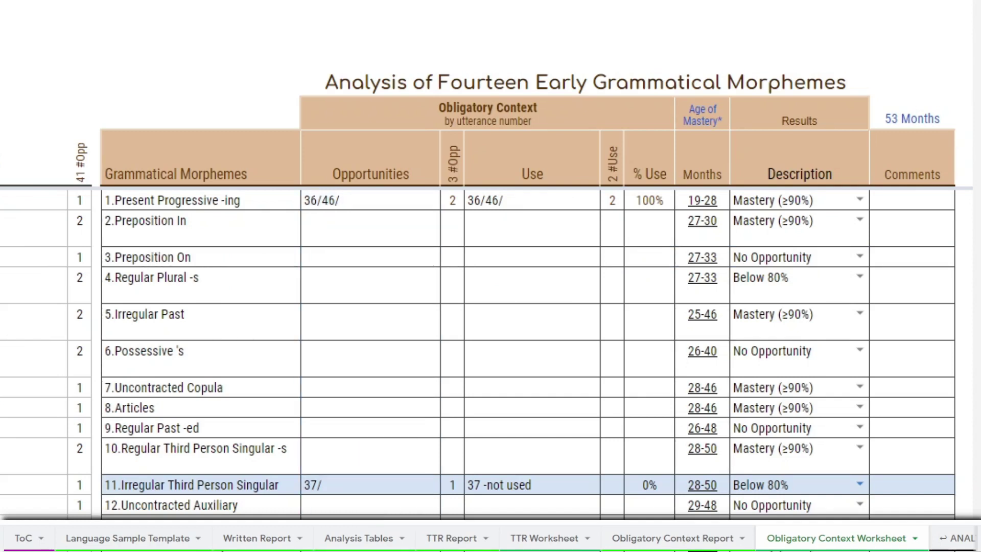
click(436, 296)
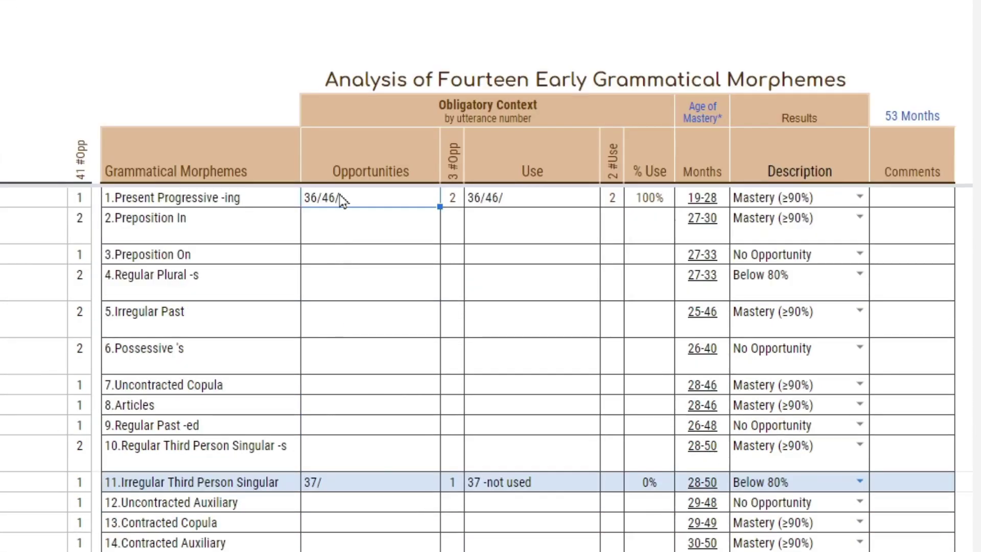
right_click(339, 197)
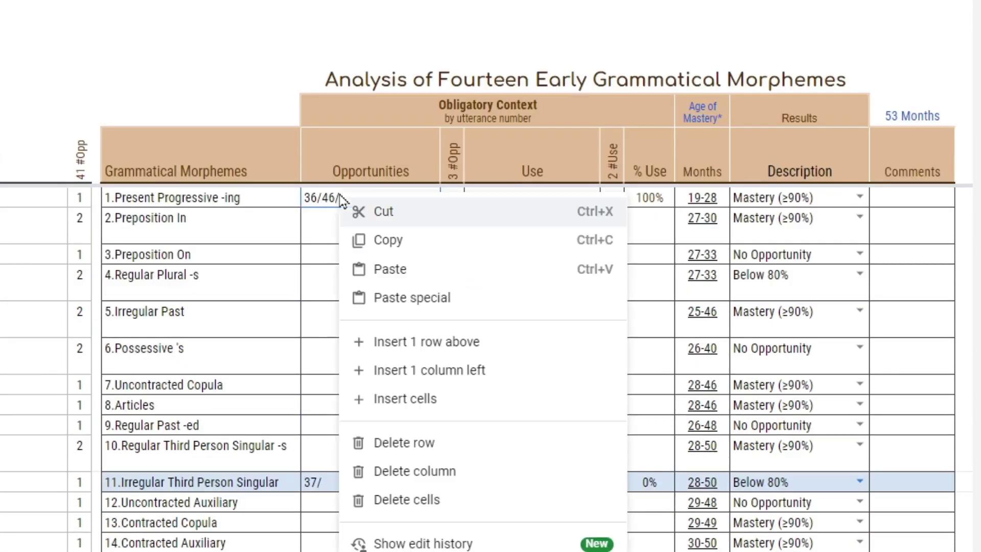
Paste values only into the Opportunities and Use columns, filling all fourteen morphemes
mouse_move(409, 299)
click(656, 313)
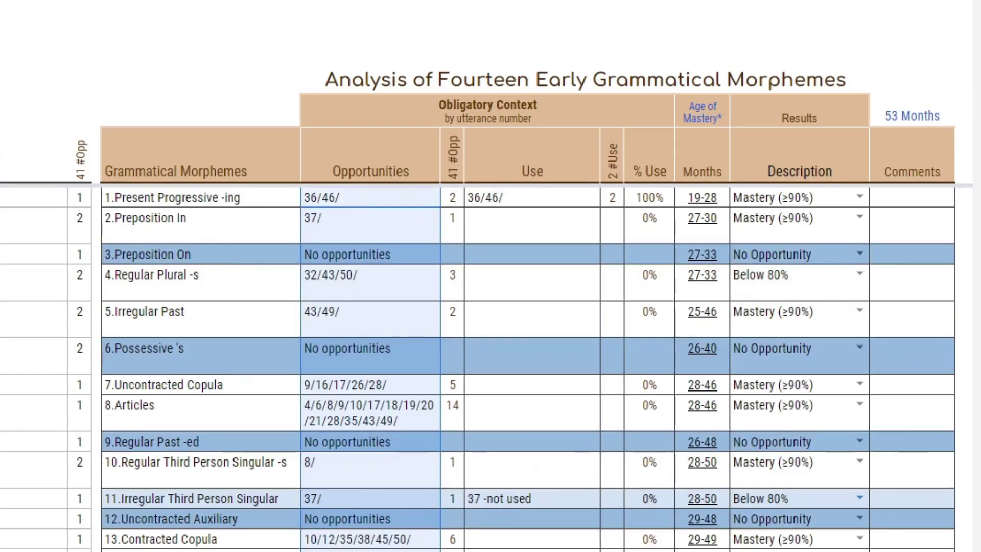
right_click(499, 204)
mouse_move(558, 368)
click(713, 312)
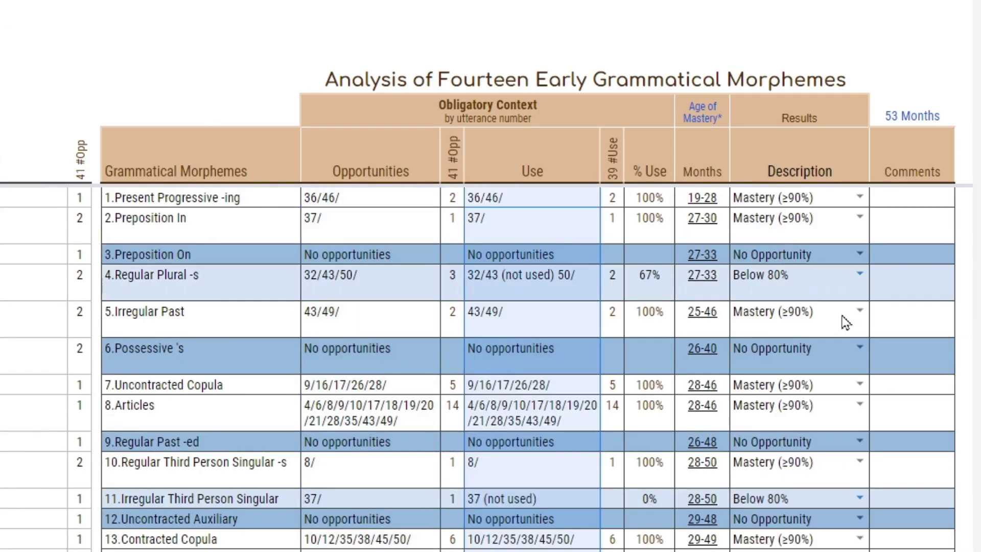
click(554, 369)
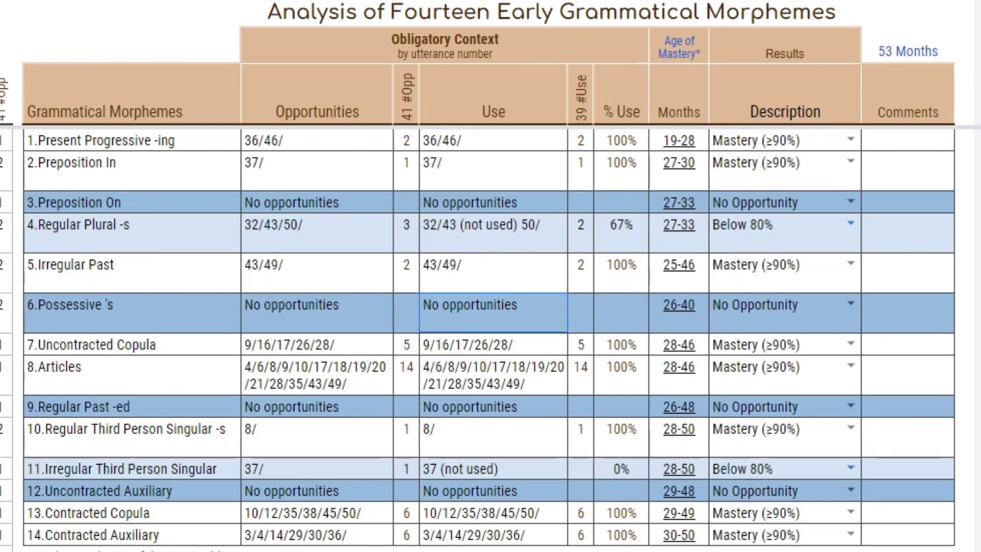
Review the Description dropdowns and % Use values, then follow the Description header link to its hidden range
mouse_move(833, 144)
mouse_down()
mouse_move(788, 308)
mouse_move(781, 519)
mouse_move(848, 146)
mouse_up()
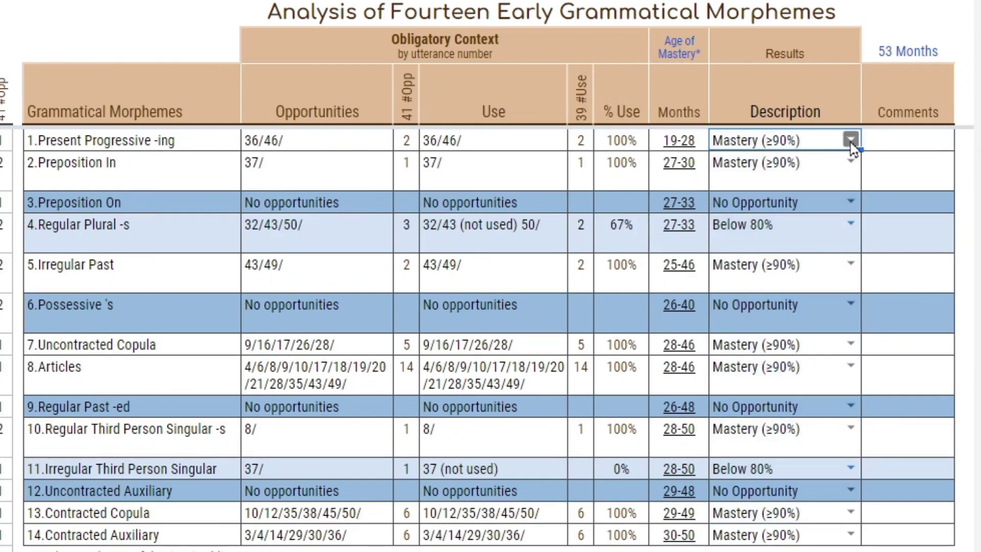
click(849, 141)
drag(624, 111, 620, 534)
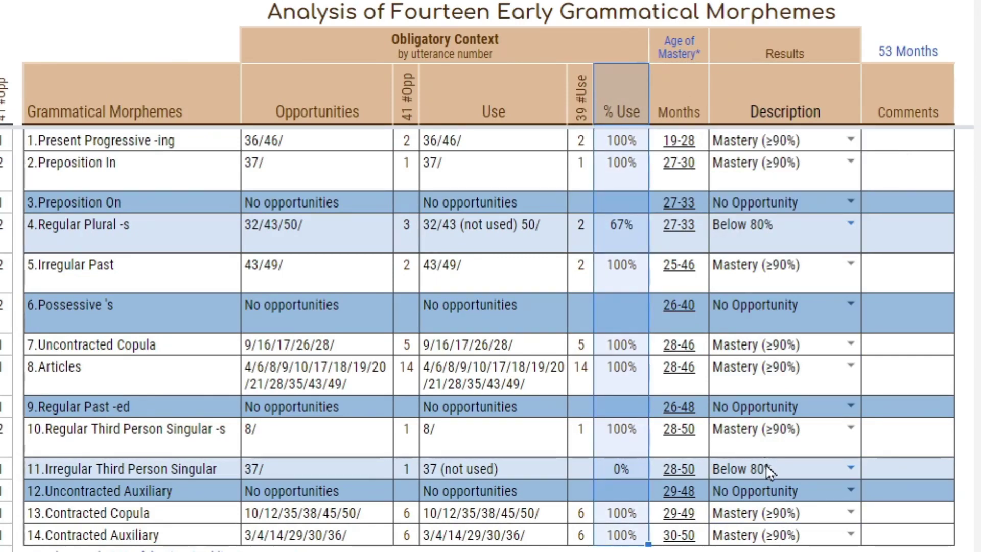
click(817, 166)
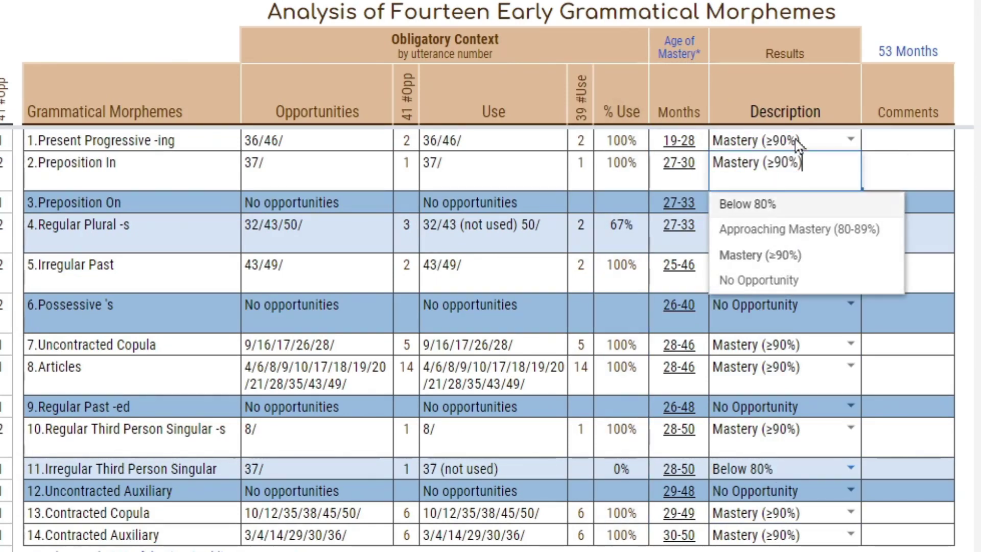
click(811, 113)
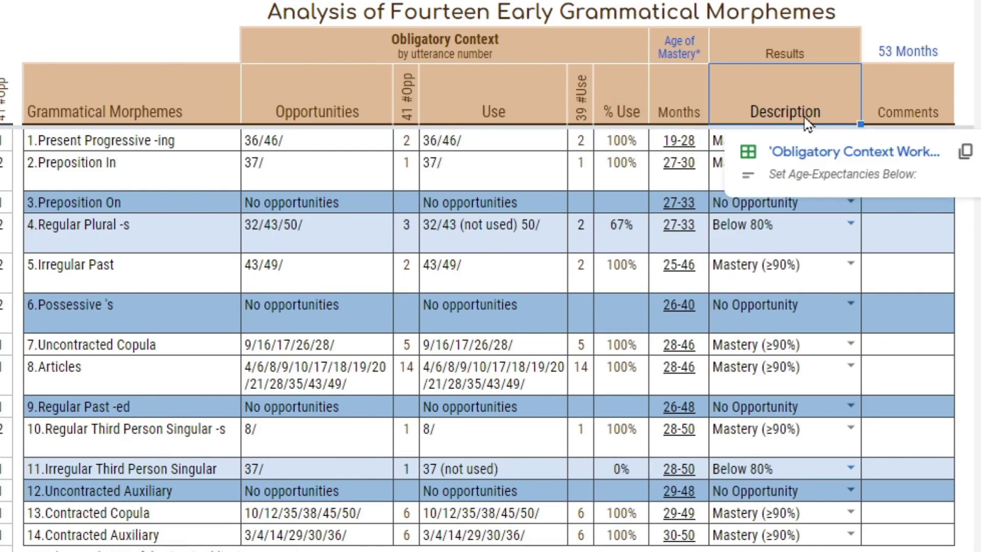
click(813, 153)
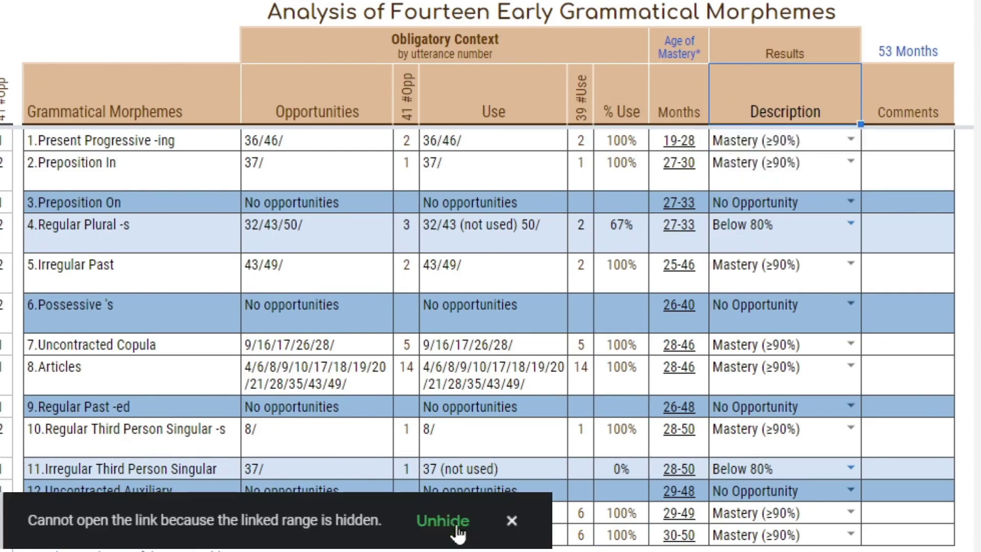
click(443, 521)
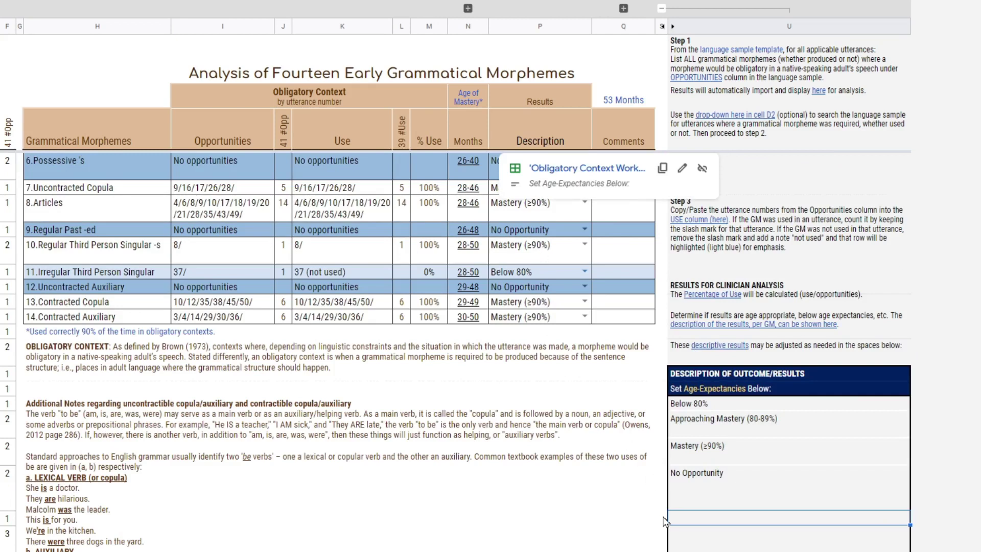
Add 'new description' to the outcome description list and check it appears in the dropdown
text(new description)
key(Return)
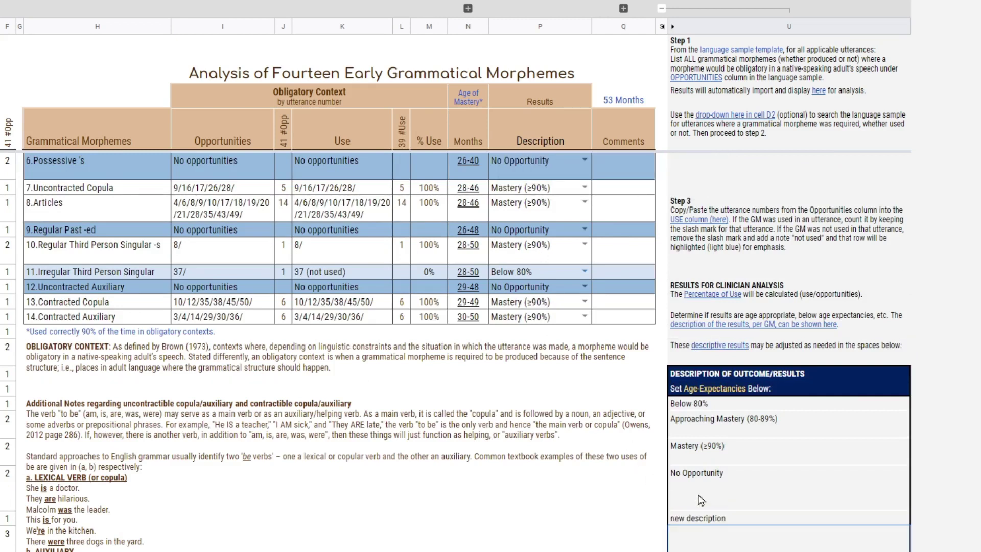
click(584, 317)
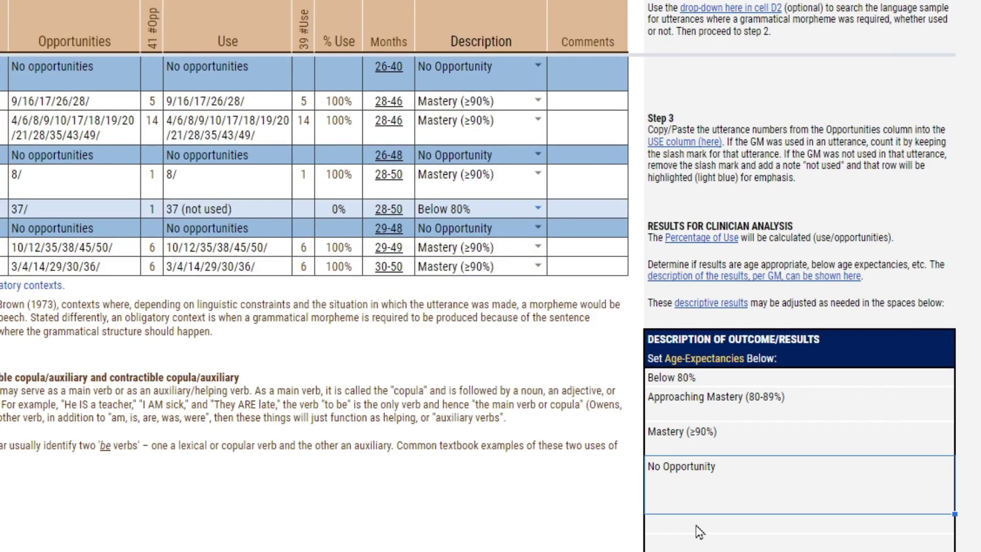
shift+click(701, 386)
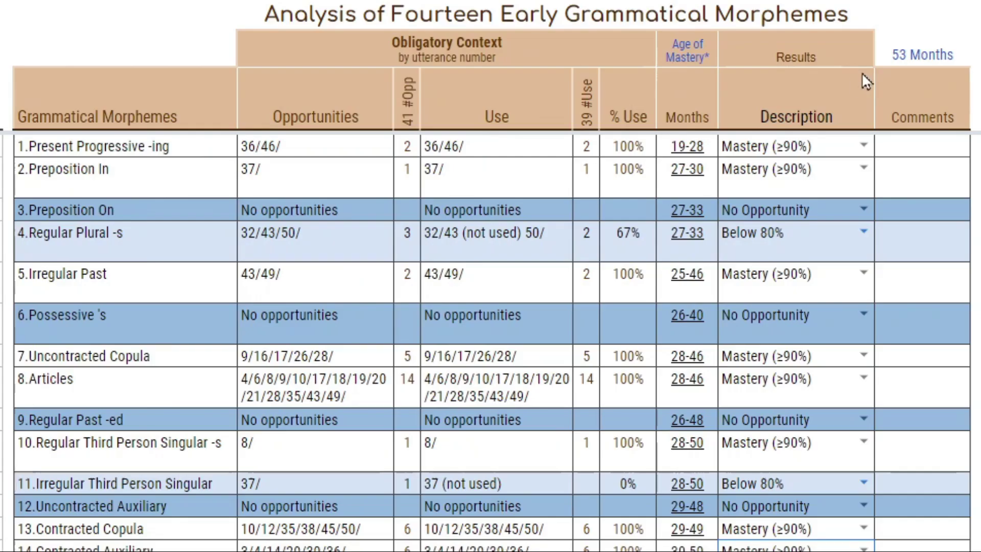
click(928, 56)
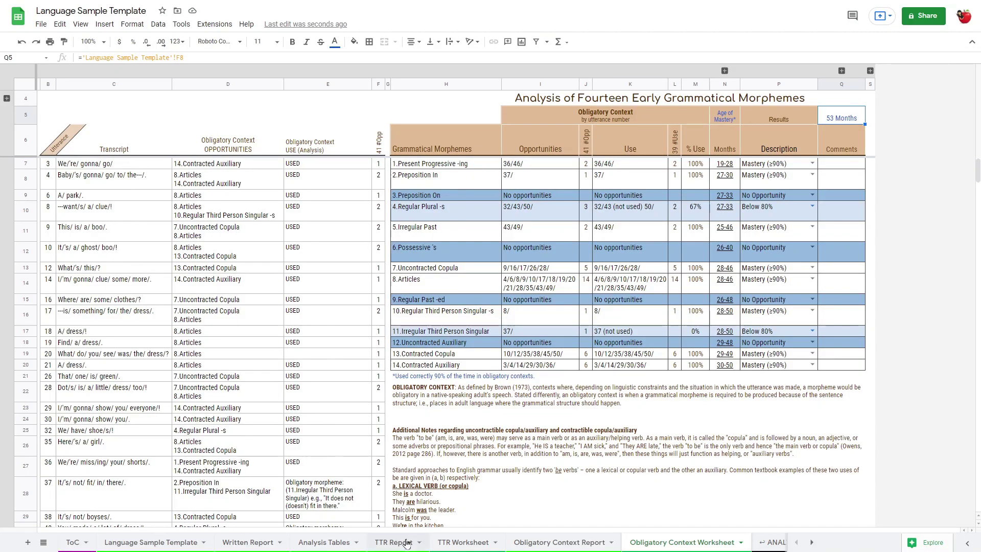
Return to the Language Sample Template sheet and collapse its grouped columns
click(174, 542)
click(248, 235)
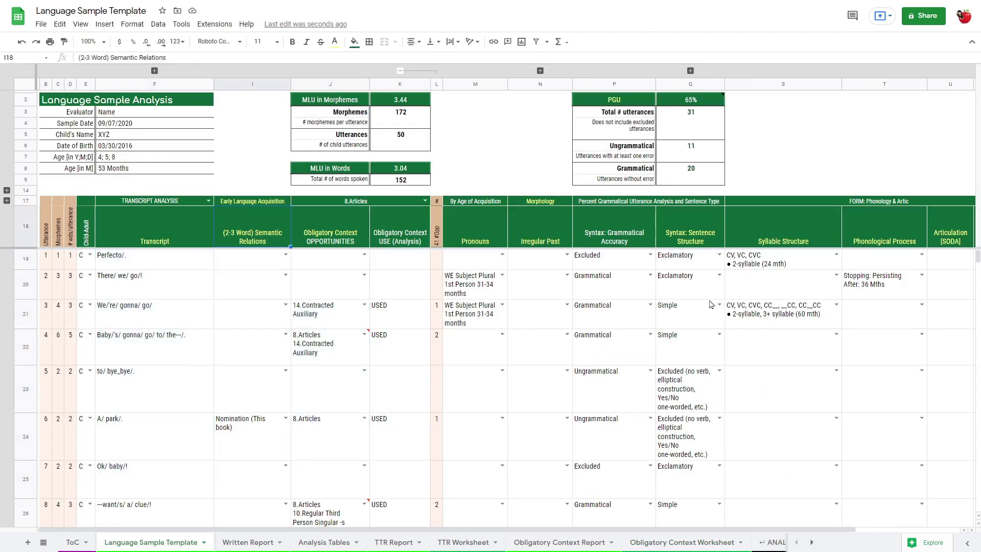
click(400, 71)
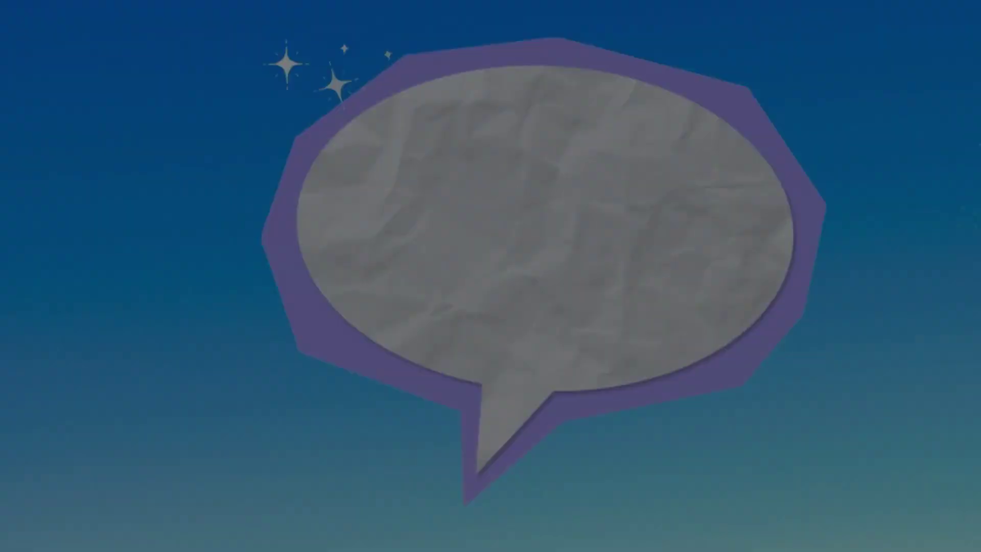